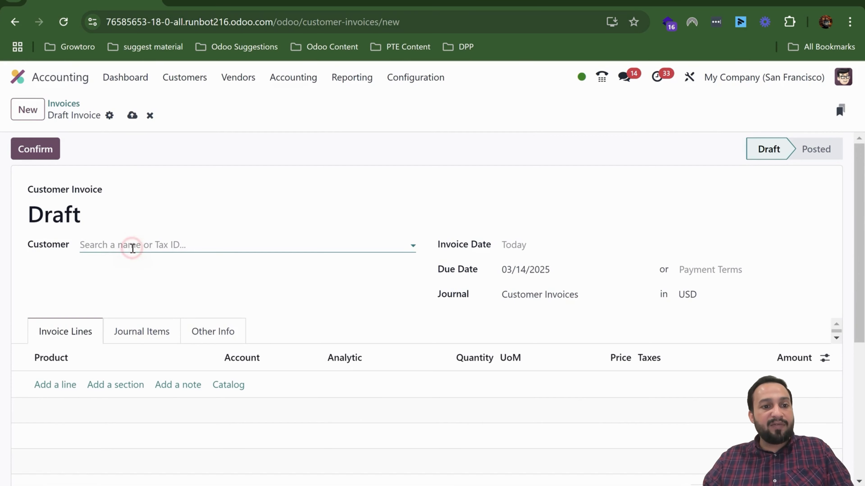
Step: Choose an individual contact from the full partner list as the draft invoice's customer
click(133, 246)
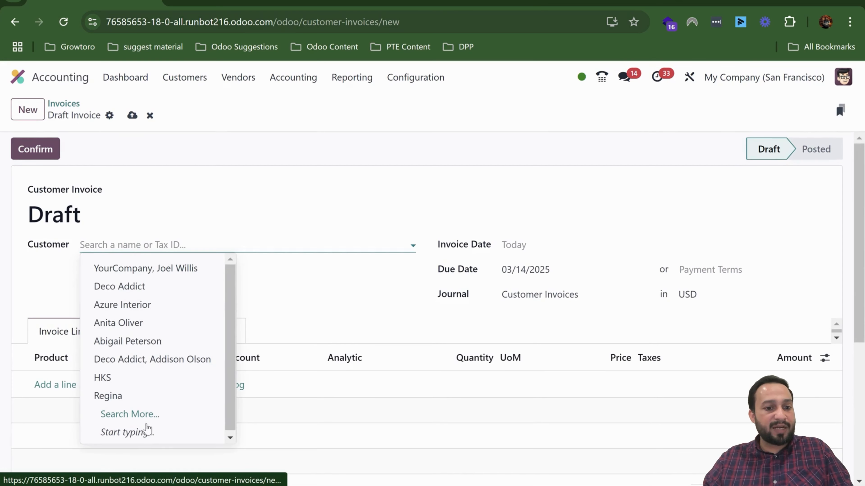
click(143, 414)
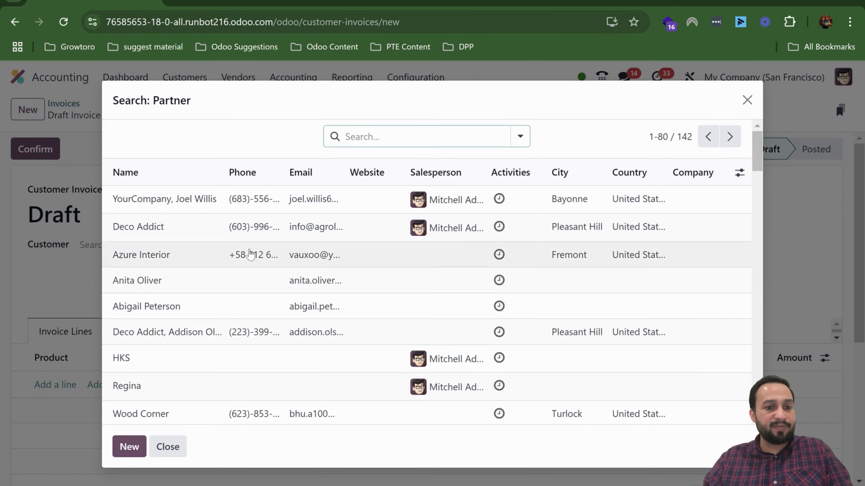
scroll(250, 254, down, 10)
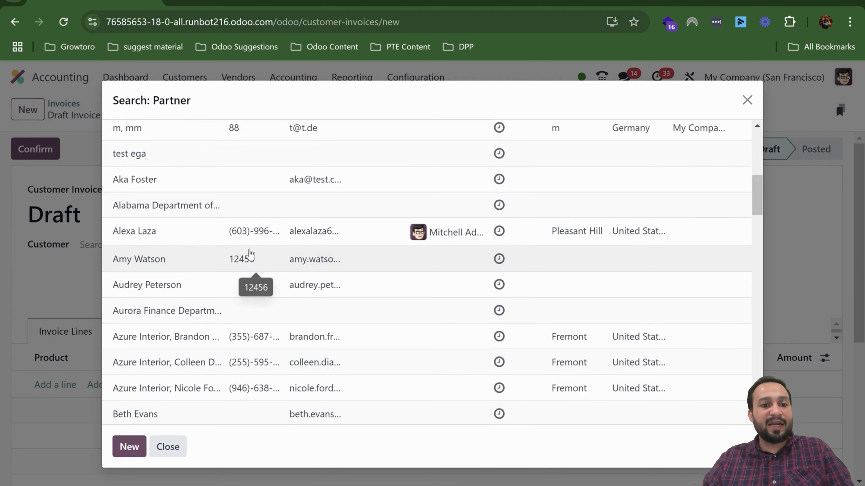
scroll(250, 254, down, 5)
scroll(250, 254, down, 8)
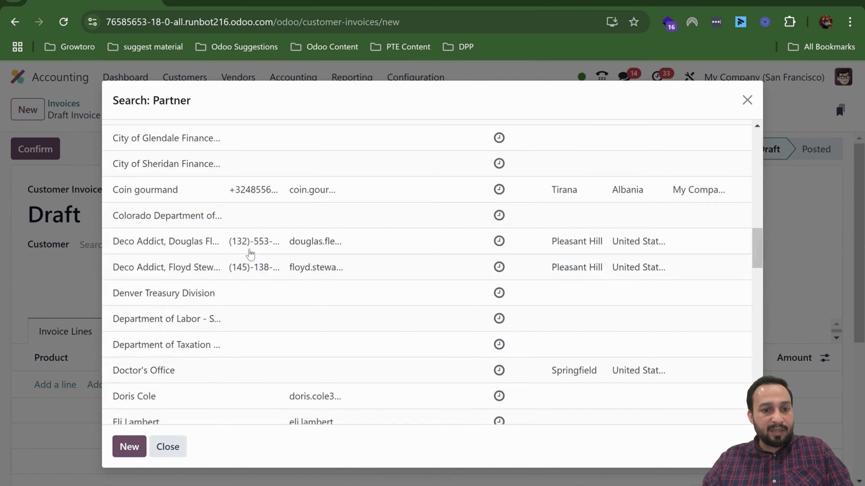
scroll(251, 254, up, 1)
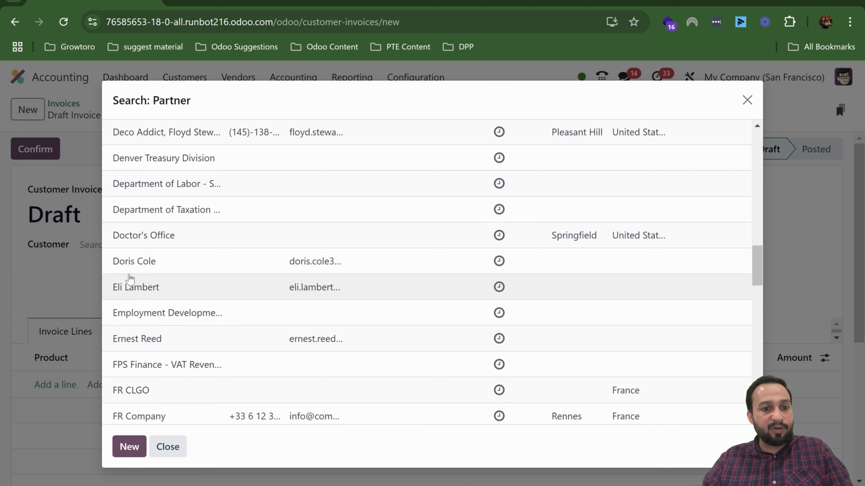
click(150, 261)
Step: Add an invoice line for the product [CONS_0002] Simple Pen with a quantity of 100
scroll(127, 286, down, 2)
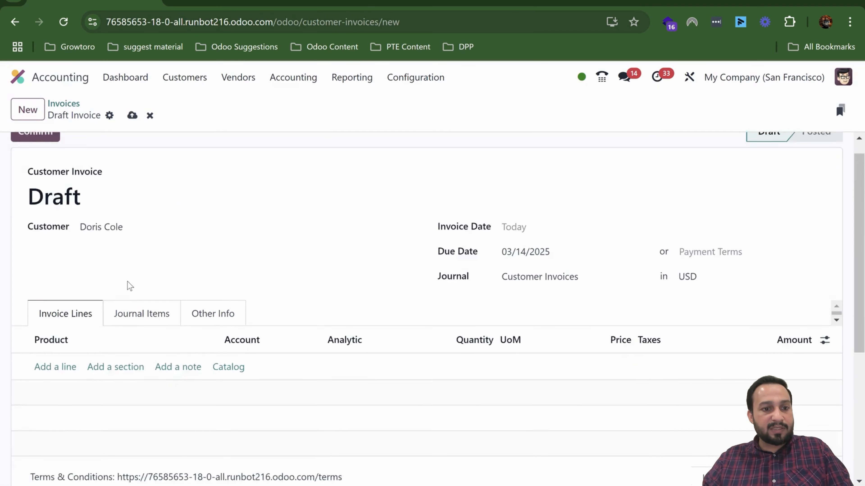
click(97, 340)
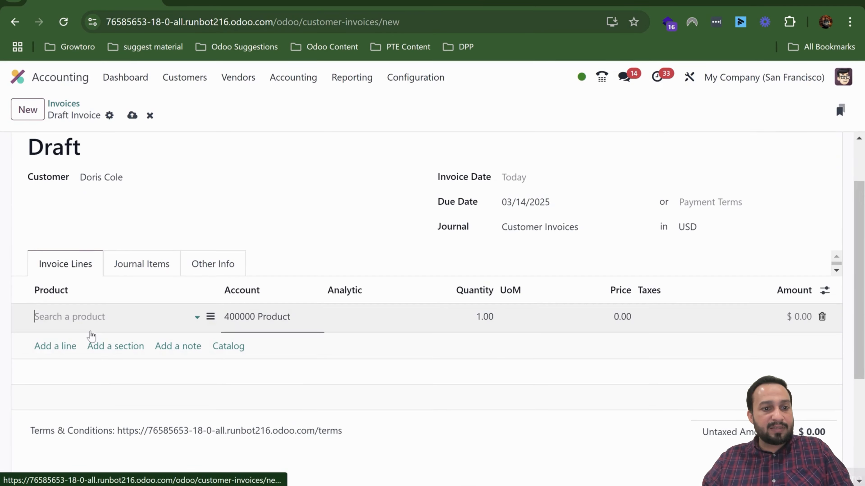
click(85, 319)
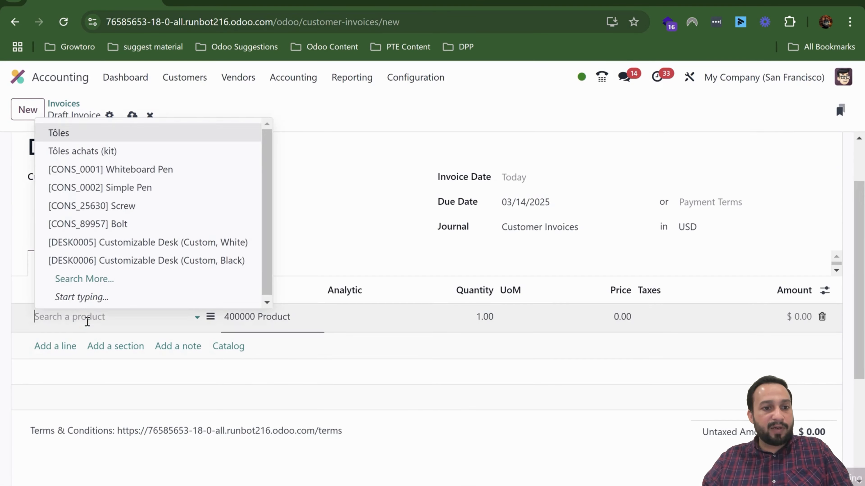
click(151, 188)
click(474, 316)
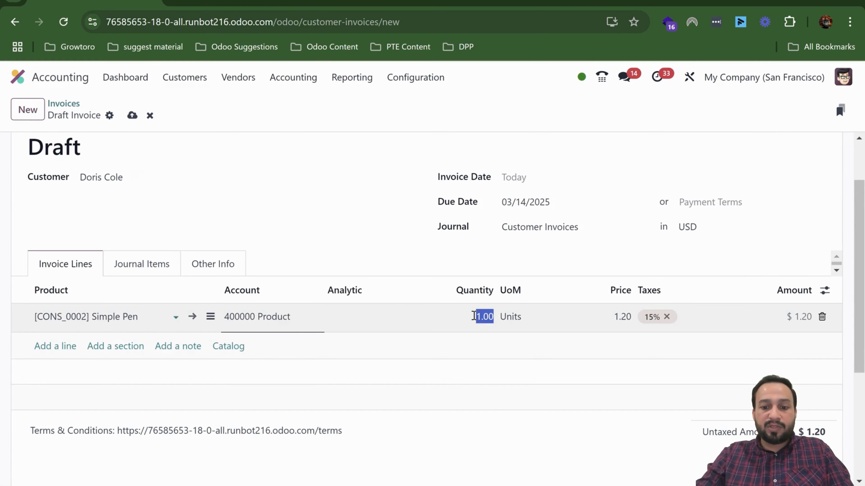
text(100)
key(Tab)
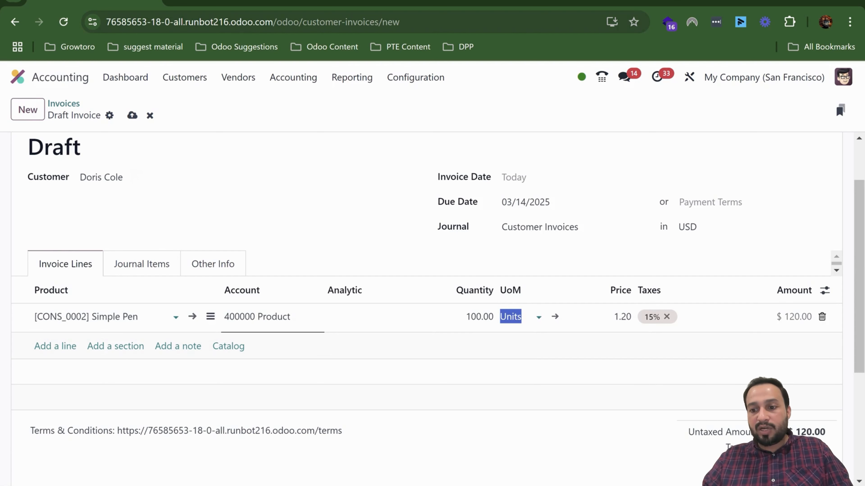
Step: Save the draft customer invoice and confirm it
scroll(124, 240, up, 3)
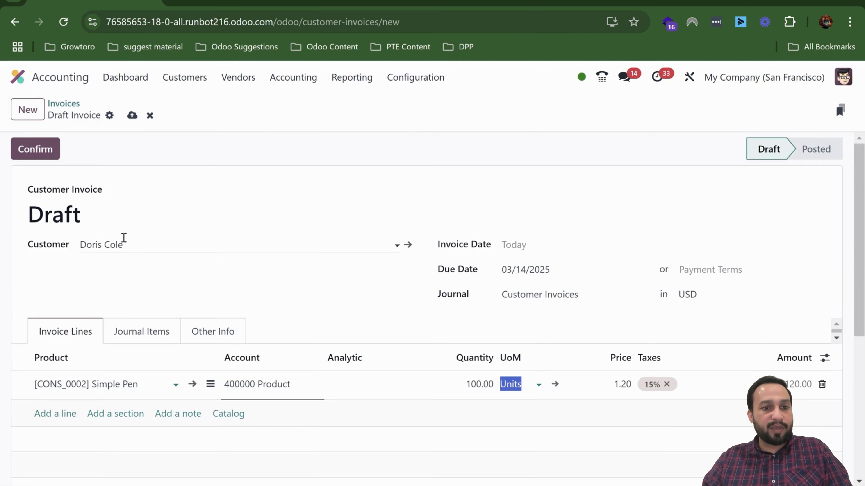
click(132, 116)
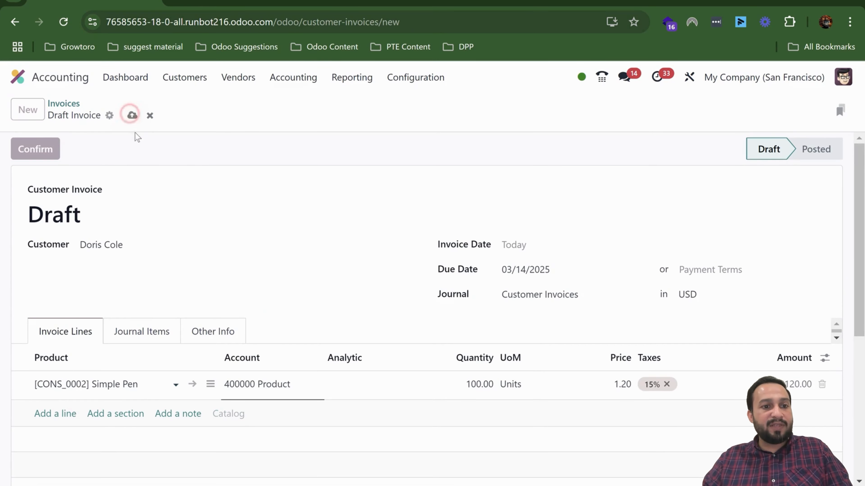
click(42, 156)
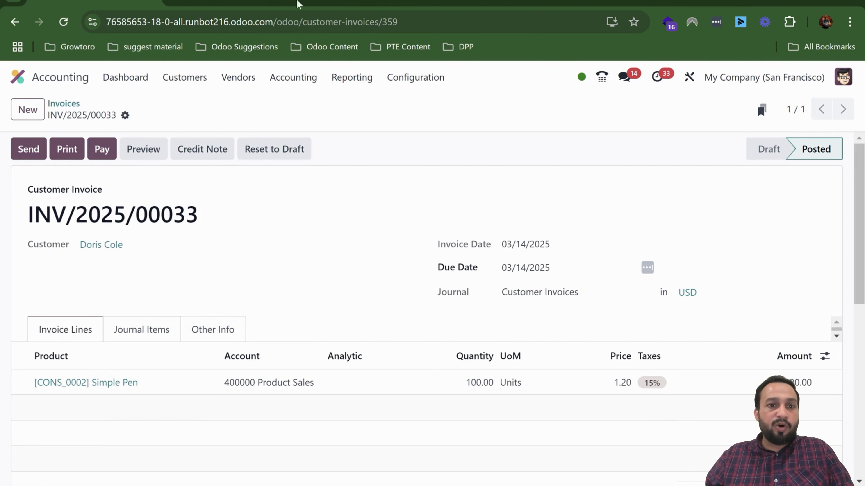
Step: Duplicate the browser tab with the posted invoice twice, keeping the original open
mouse_move(286, 2)
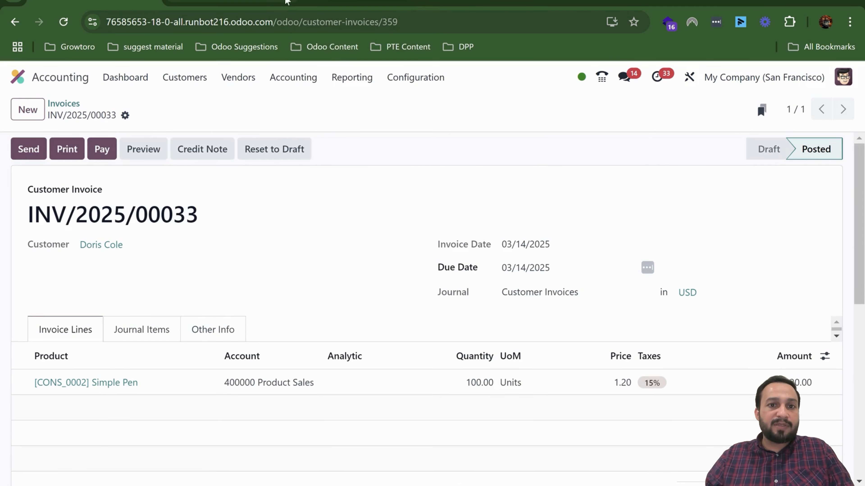
right_click(99, 2)
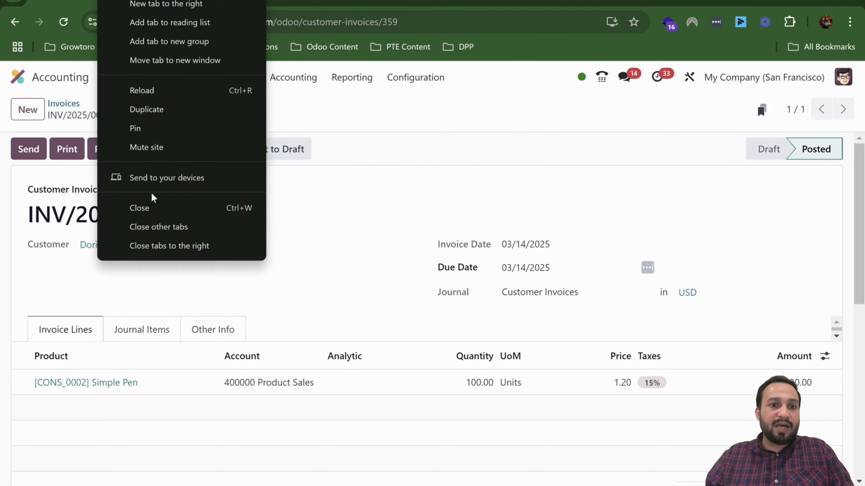
click(199, 110)
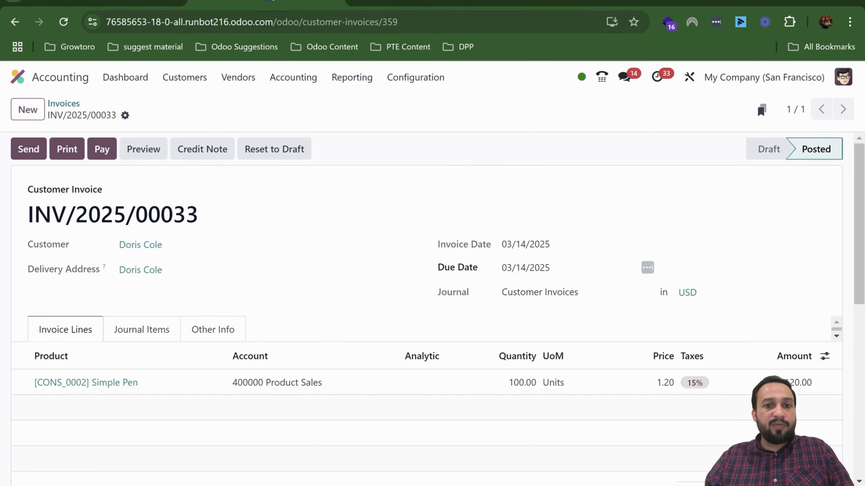
right_click(268, 2)
click(353, 114)
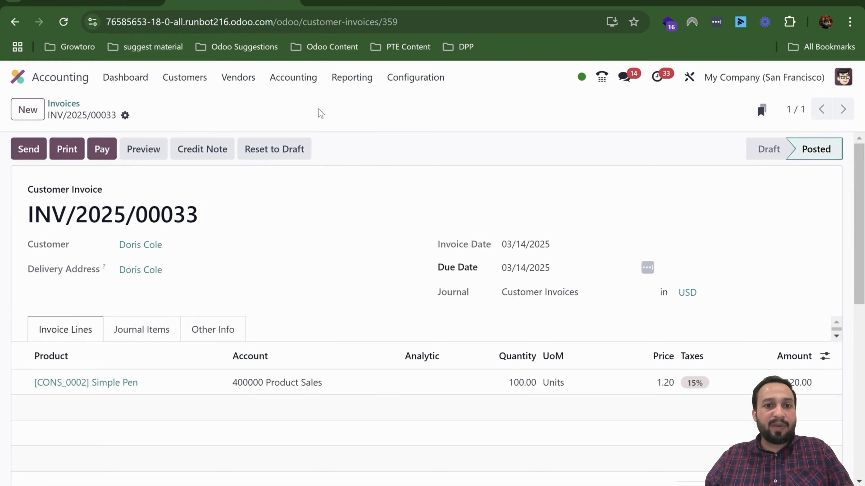
Step: Open Journal Entries in one duplicated invoice tab and Journal Items in the other
click(294, 77)
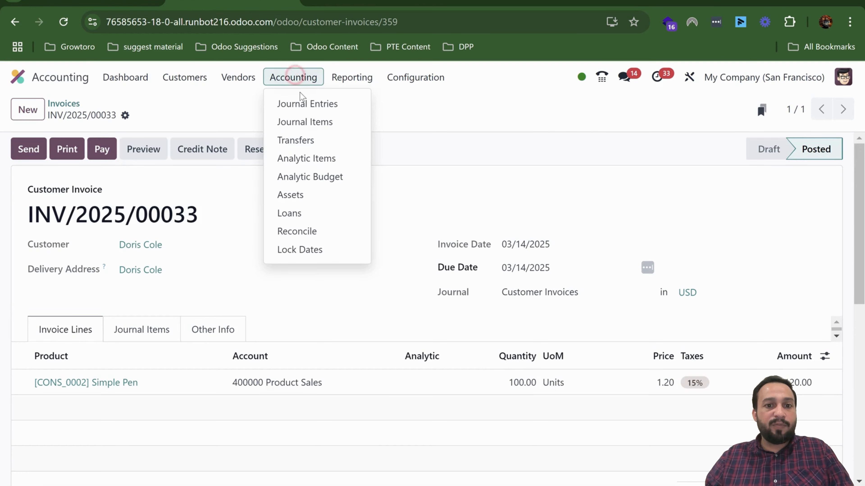
click(330, 109)
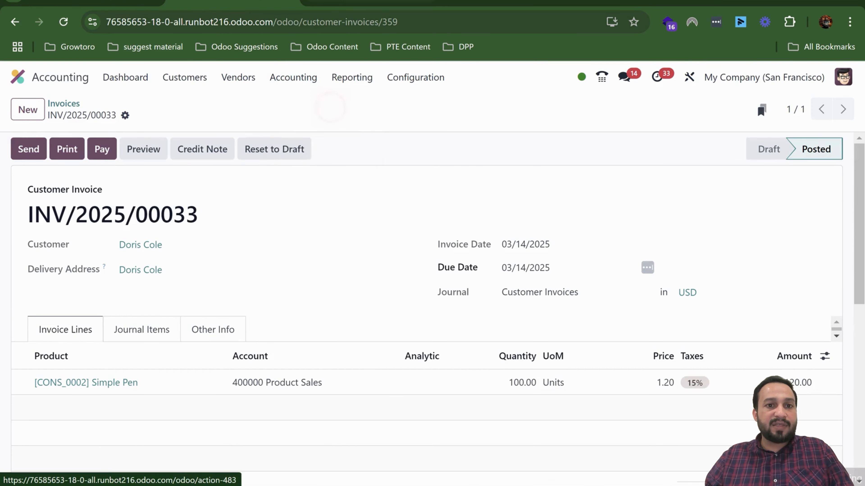
click(314, 85)
click(328, 123)
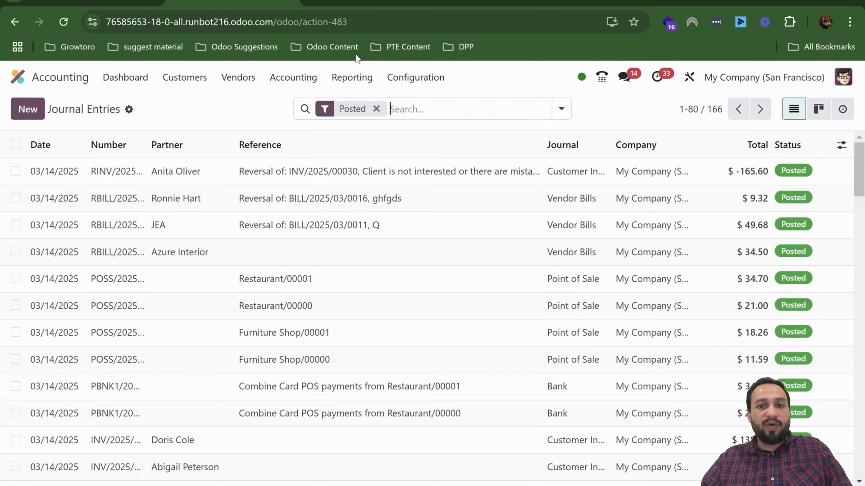
Step: Group the posted journal entries by Partner and expand the invoiced customer's group
click(561, 109)
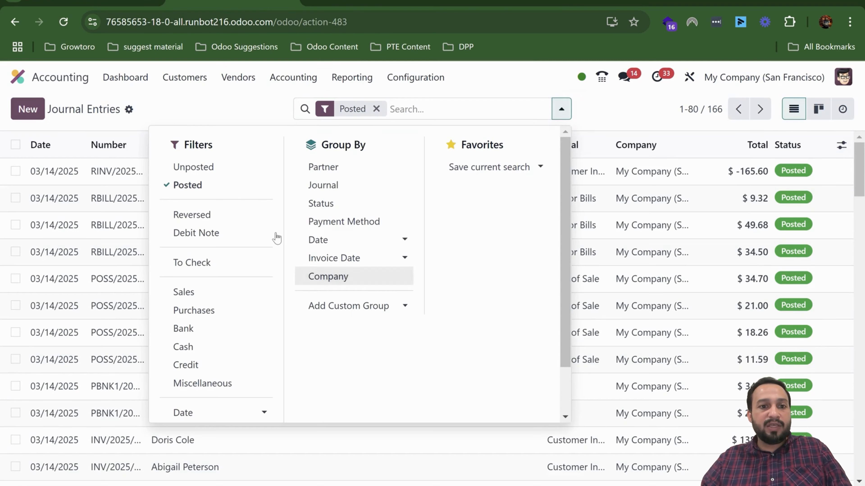
click(343, 168)
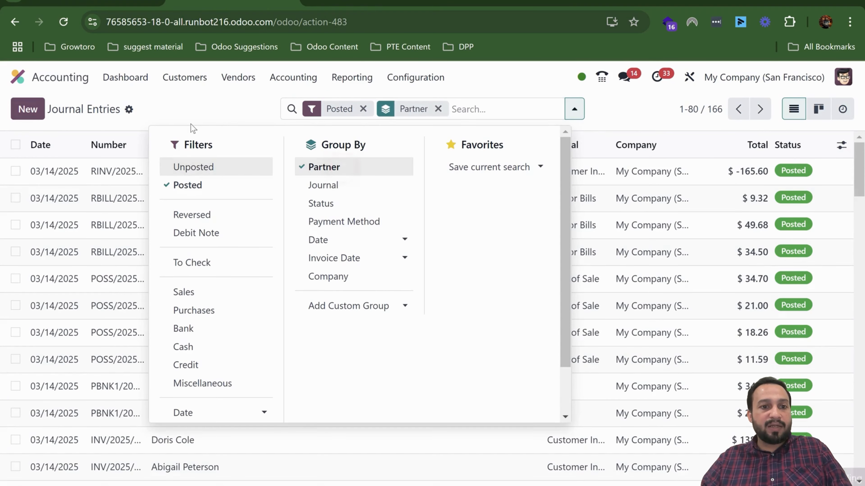
click(188, 110)
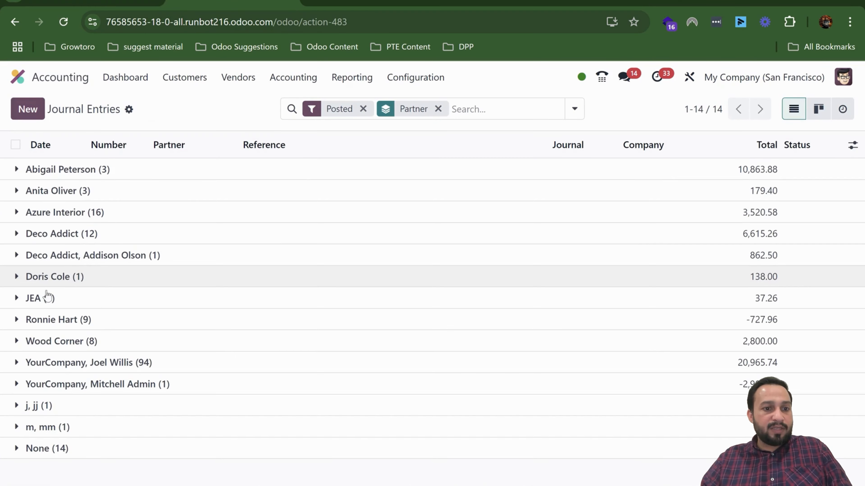
click(16, 276)
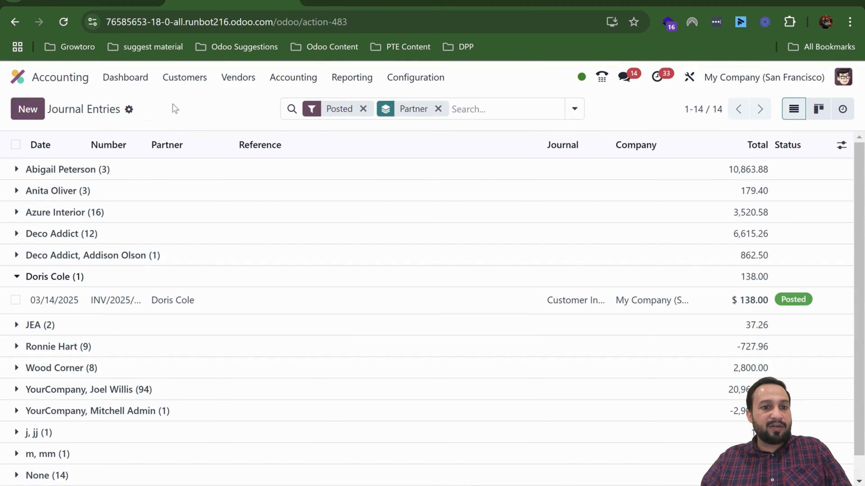
Step: Widen the Number column and compare the customer's journal entry with the posted invoice, including its total and status
drag(147, 143, 245, 166)
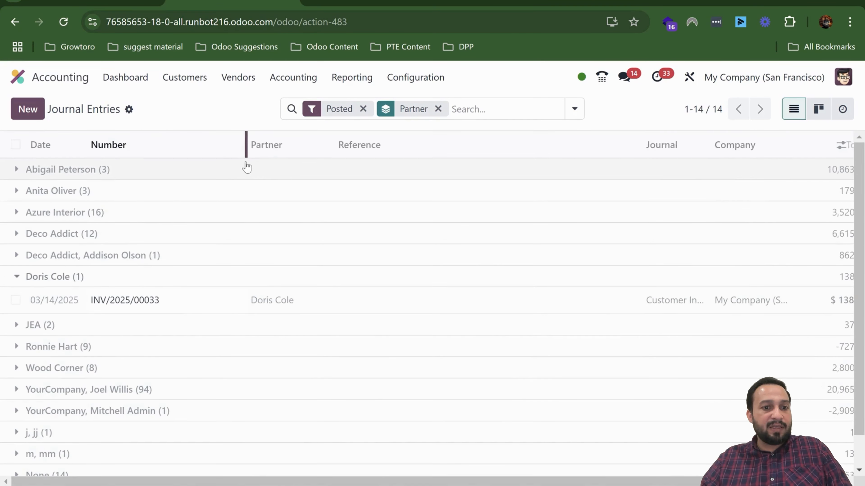
click(156, 306)
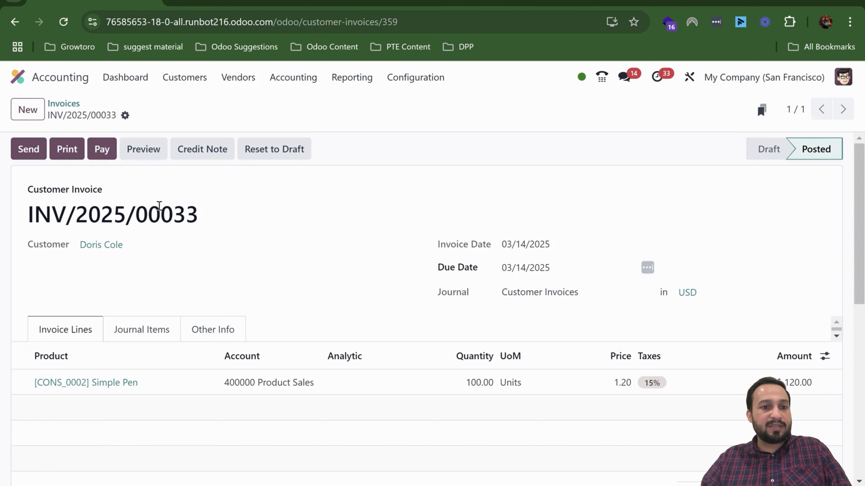
click(235, 2)
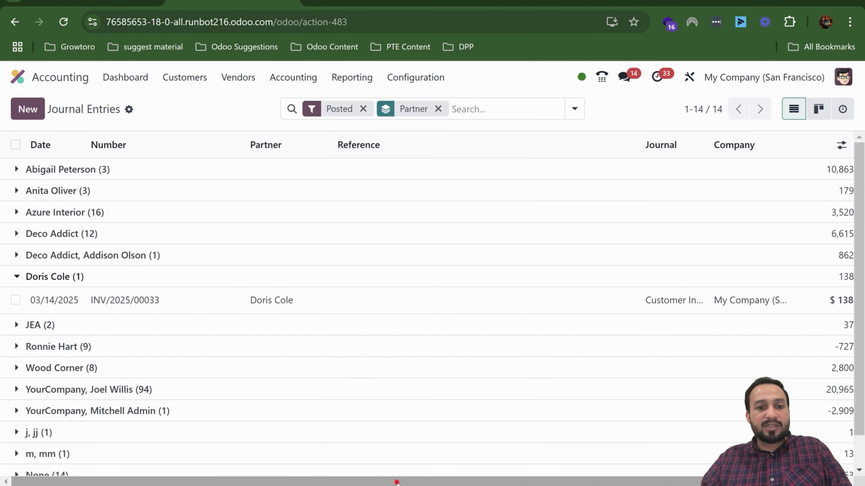
drag(397, 482, 491, 482)
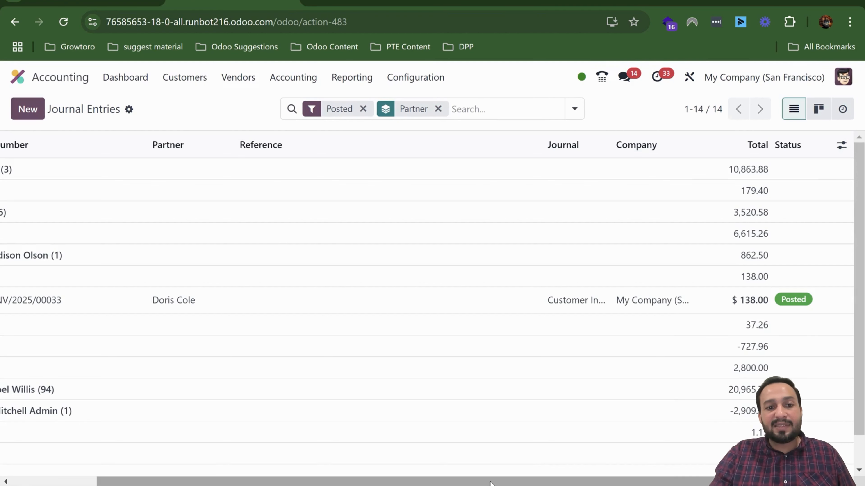
Step: In the Journal Items tab, group the posted items by Partner and expand the invoiced customer's group
click(371, 2)
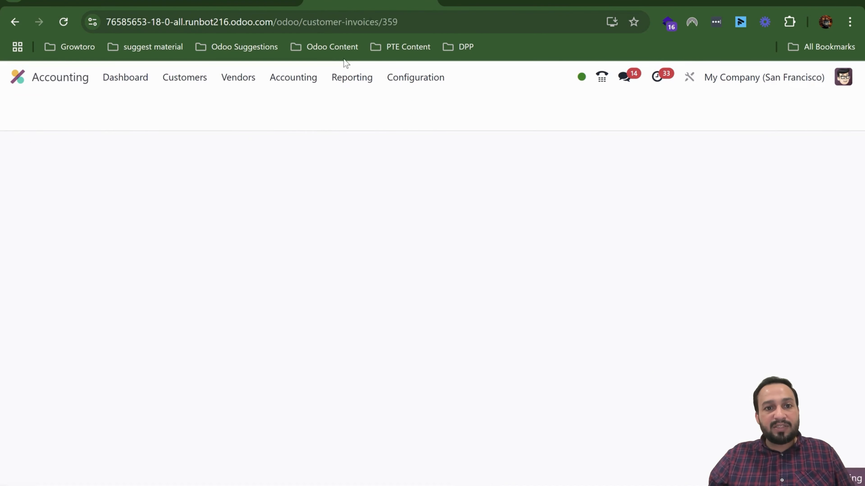
click(561, 108)
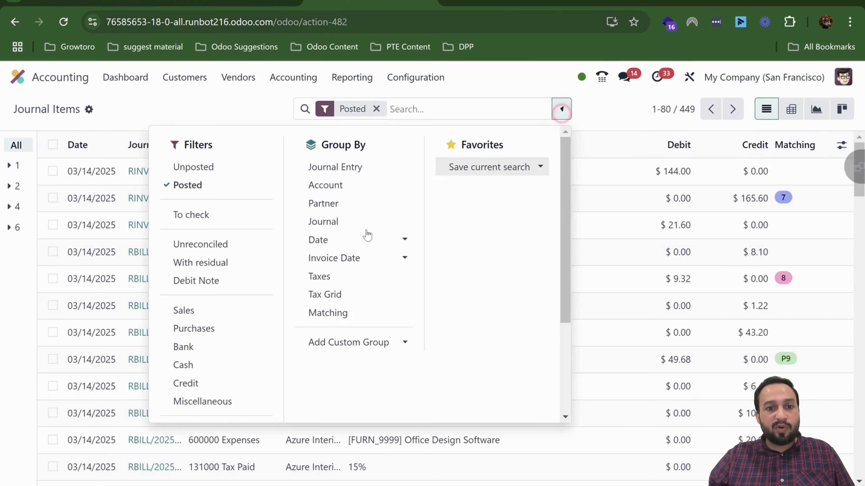
click(338, 204)
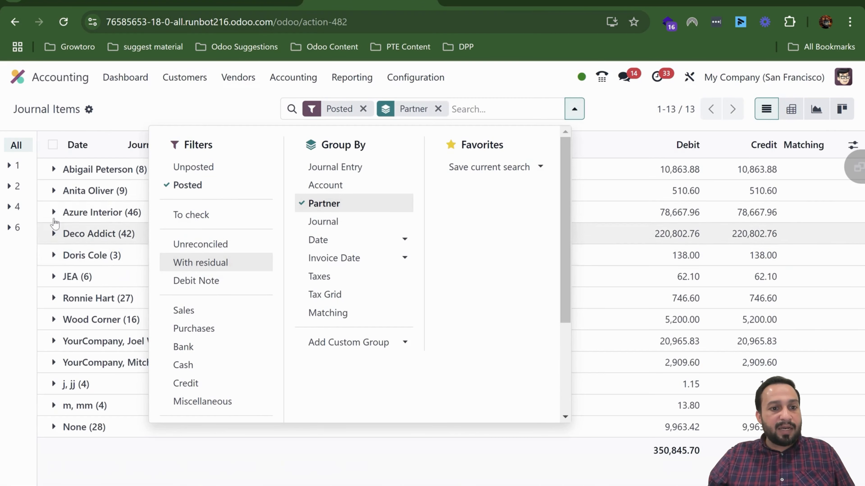
click(60, 264)
click(54, 255)
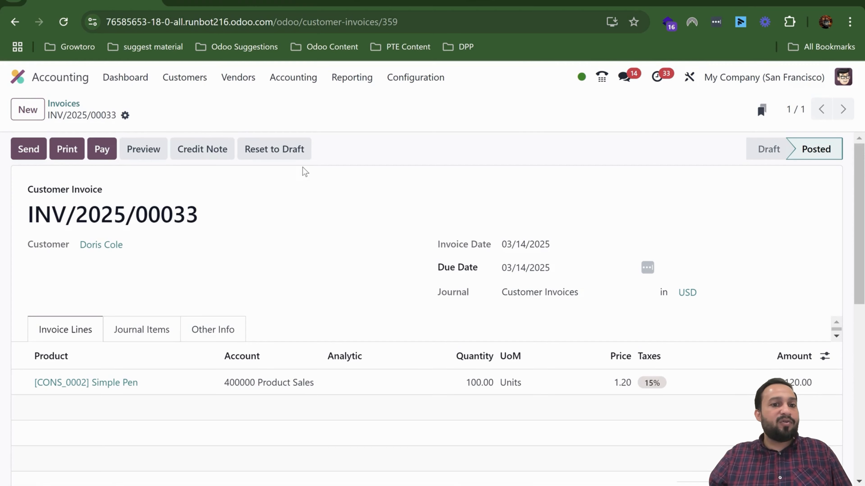
Step: Reset the posted customer invoice to draft and set the Simple Pen line's quantity to 150
click(290, 150)
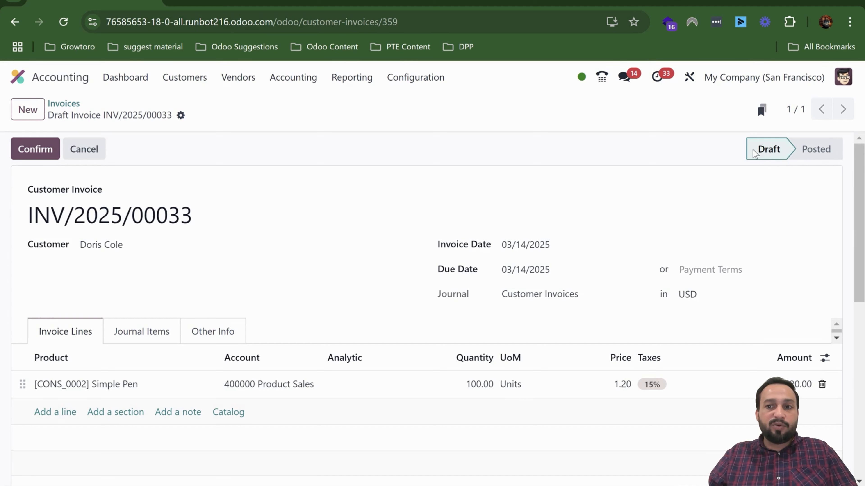
click(477, 384)
text(150)
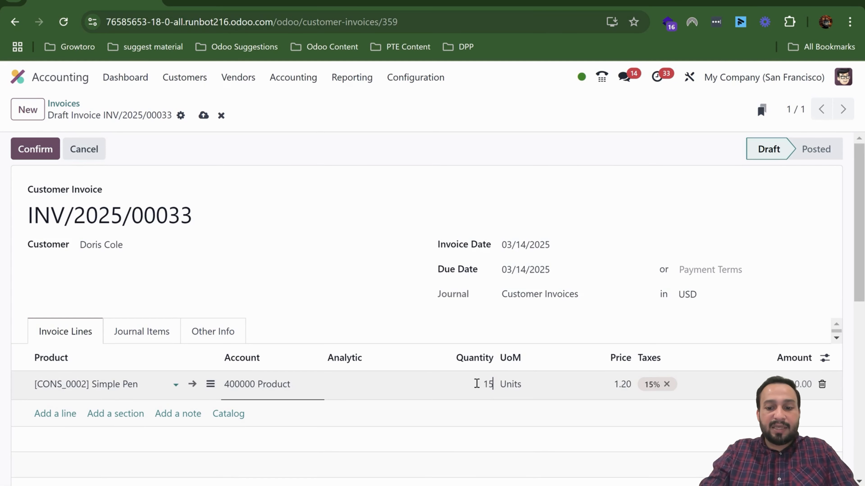
key(Tab)
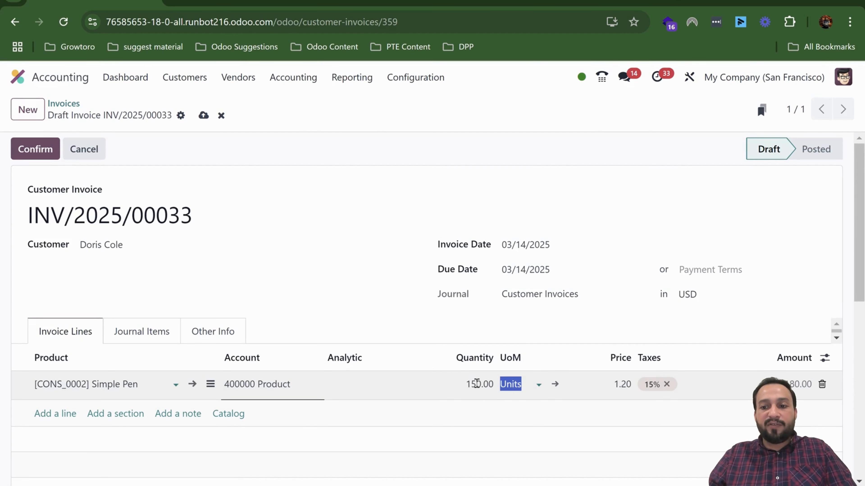
Step: Check the totals of the draft customer invoice with the corrected quantity and confirm the invoice
scroll(538, 402, down, 4)
scroll(531, 406, up, 4)
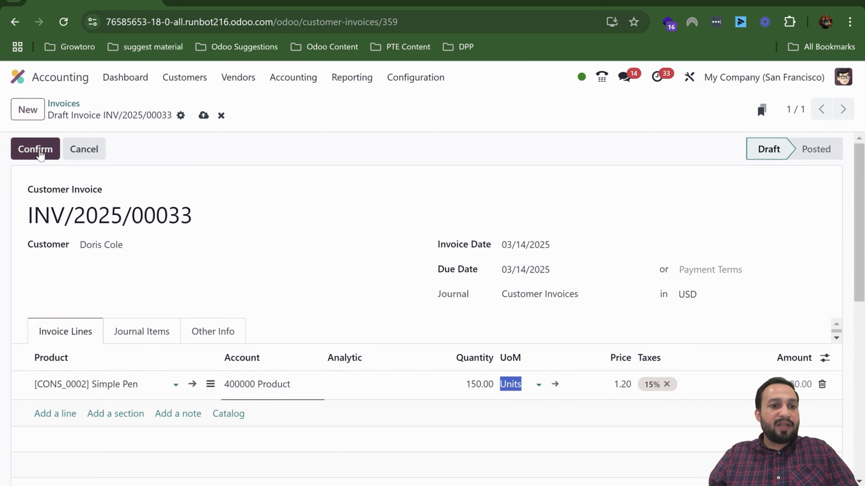
click(34, 149)
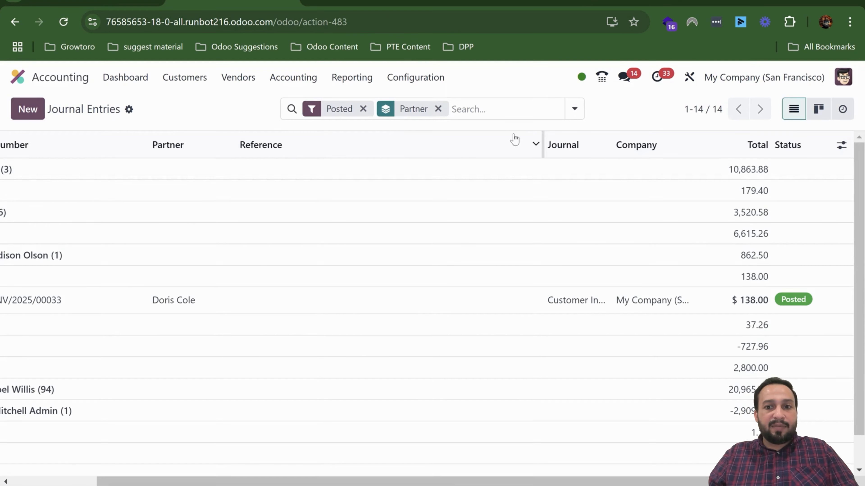
Step: Reload the Journal Entries and Journal Items pages to refresh them after the invoice correction
click(63, 22)
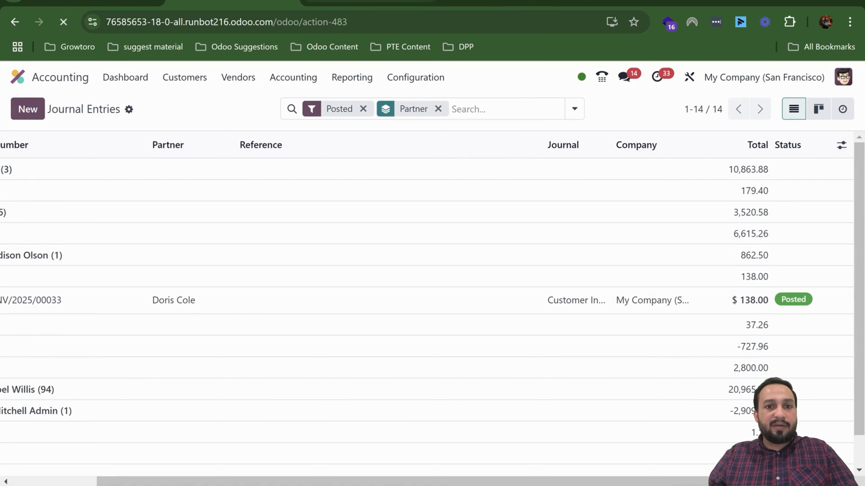
click(66, 23)
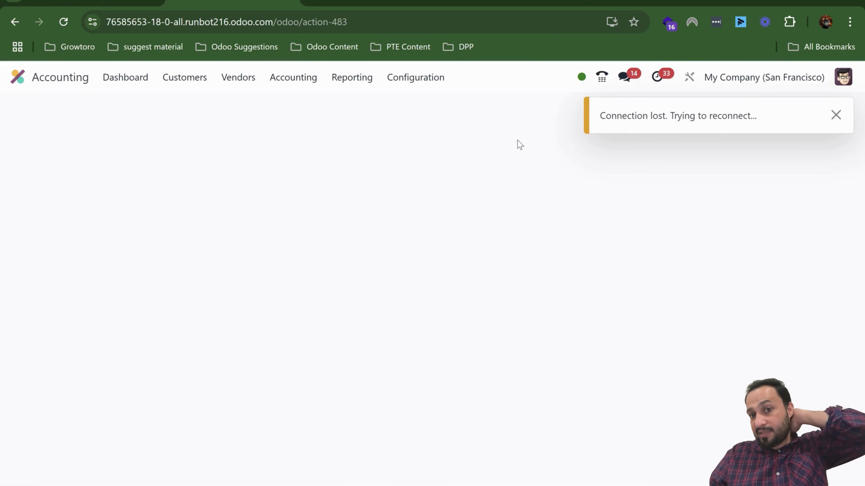
click(838, 116)
click(381, 1)
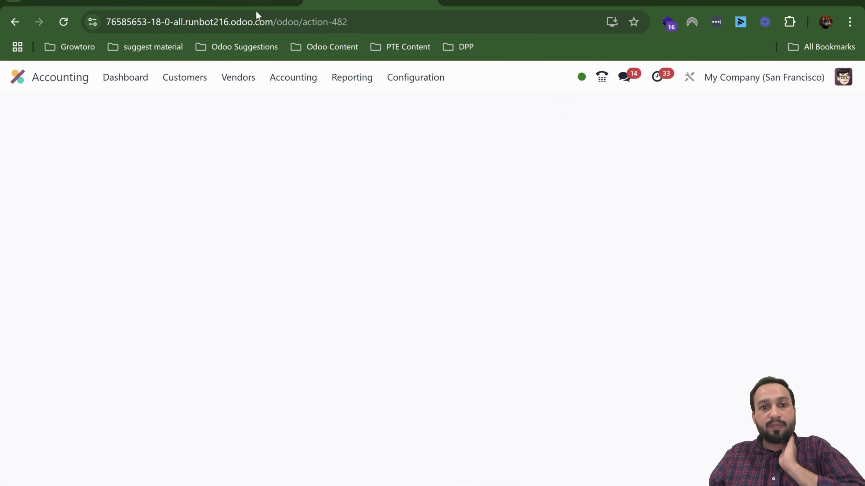
click(252, 3)
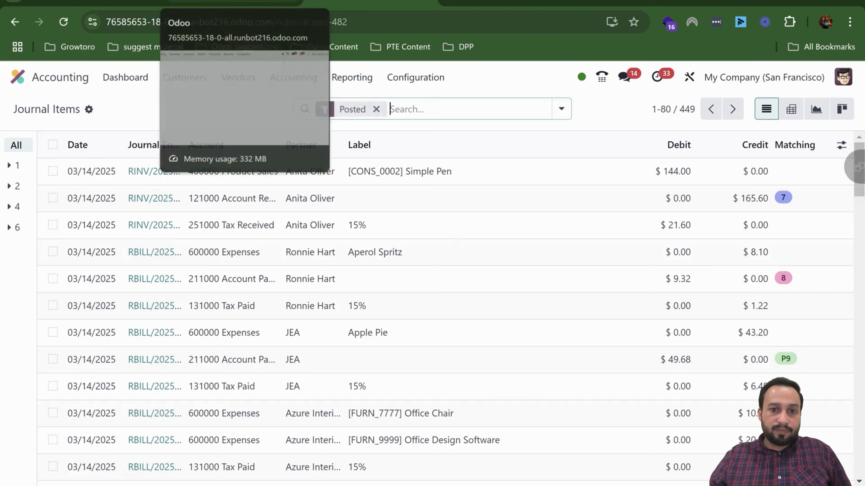
click(323, 3)
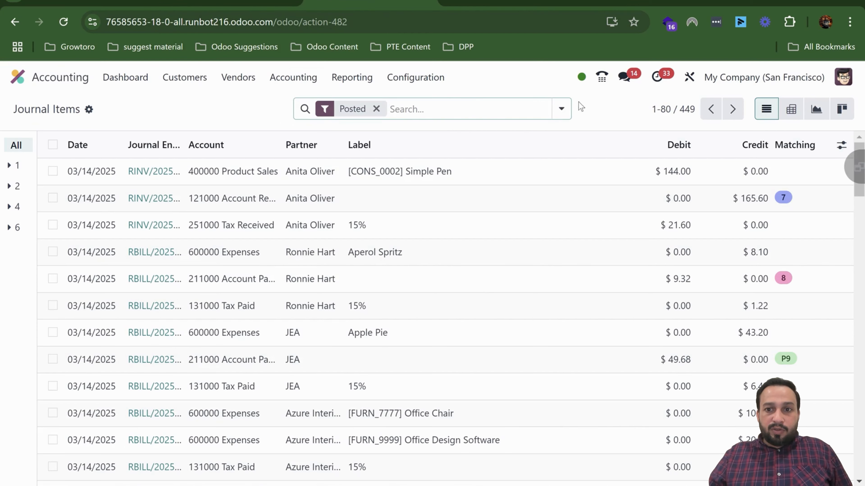
Step: Group the reloaded posted journal items by Partner and expand the invoiced customer's group
click(560, 109)
click(323, 204)
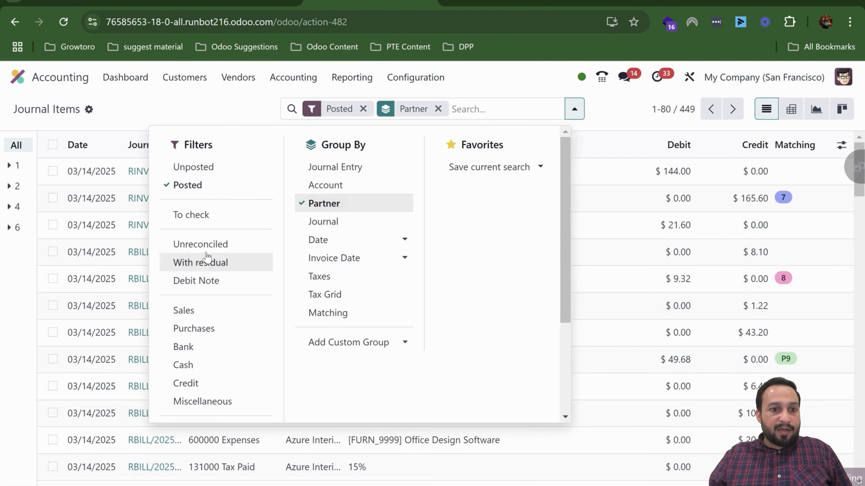
click(142, 102)
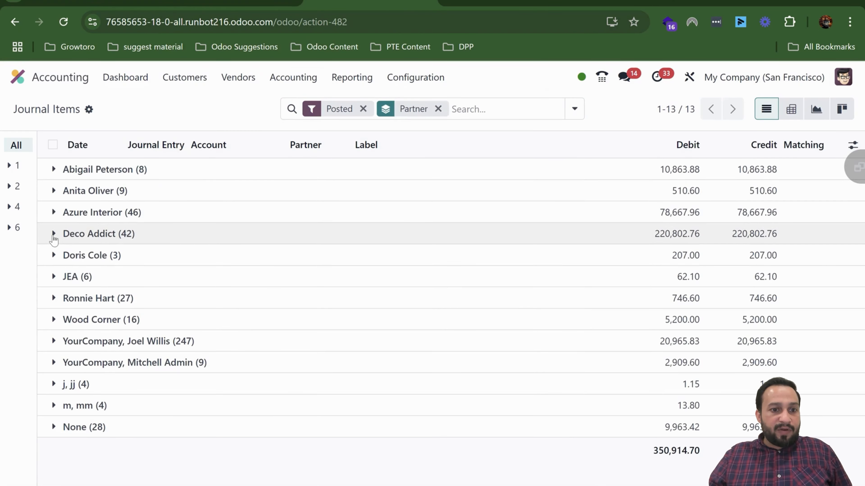
click(54, 255)
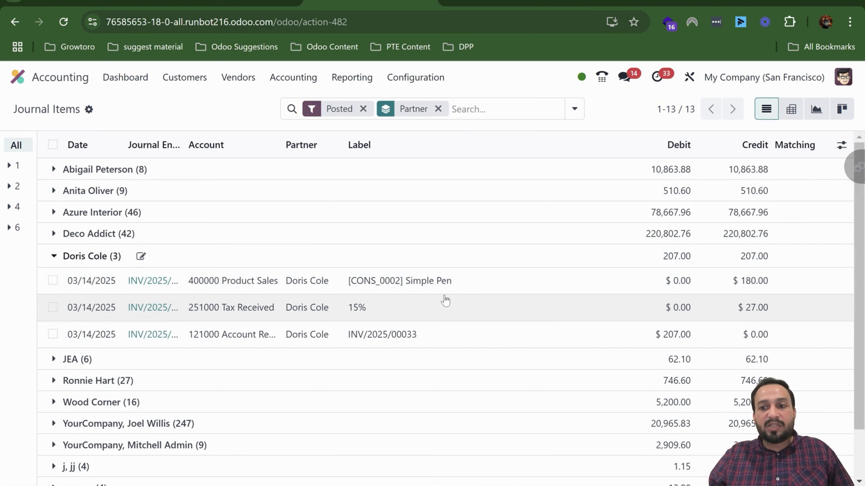
Step: Compare the customer's journal items with the line amount, tax and total of the corrected posted invoice
click(749, 334)
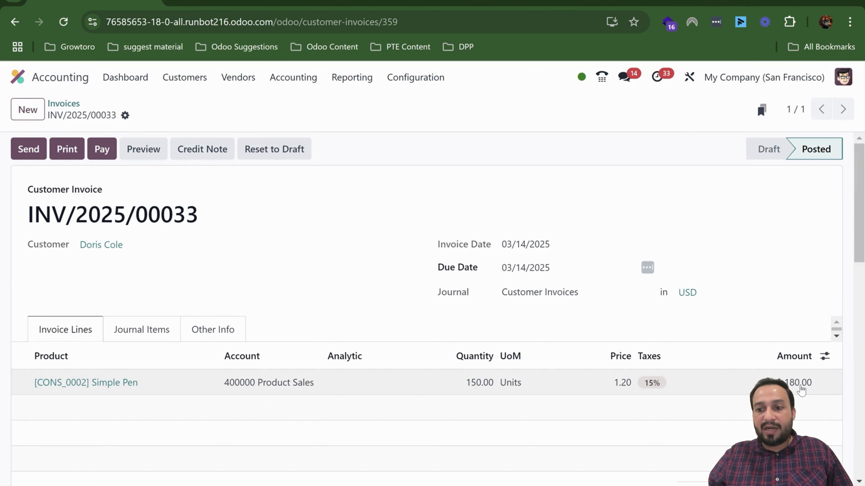
scroll(801, 390, down, 4)
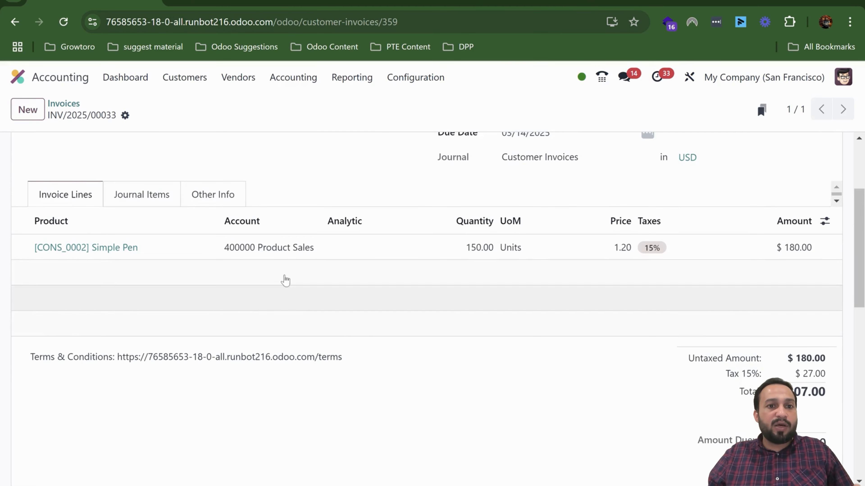
scroll(283, 280, up, 4)
click(358, 3)
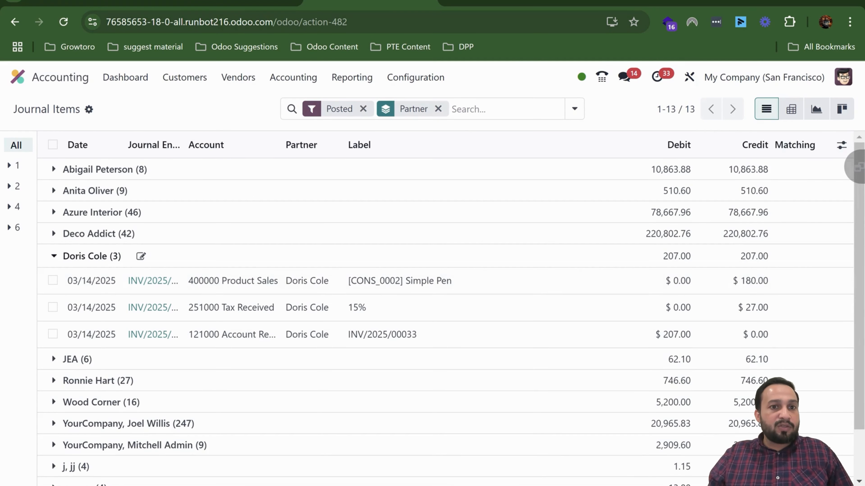
Step: Reload the Journal Entries page, group the posted entries by Partner and expand the invoiced customer's group
click(232, 2)
click(63, 23)
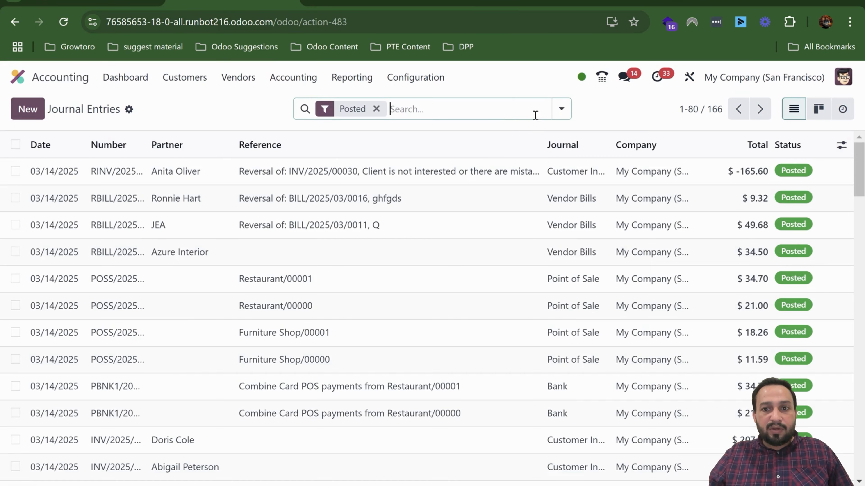
click(561, 109)
click(323, 167)
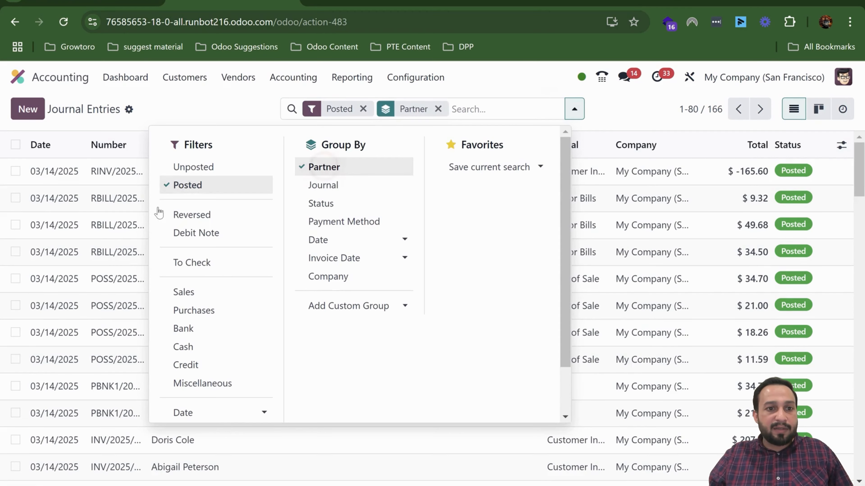
click(193, 110)
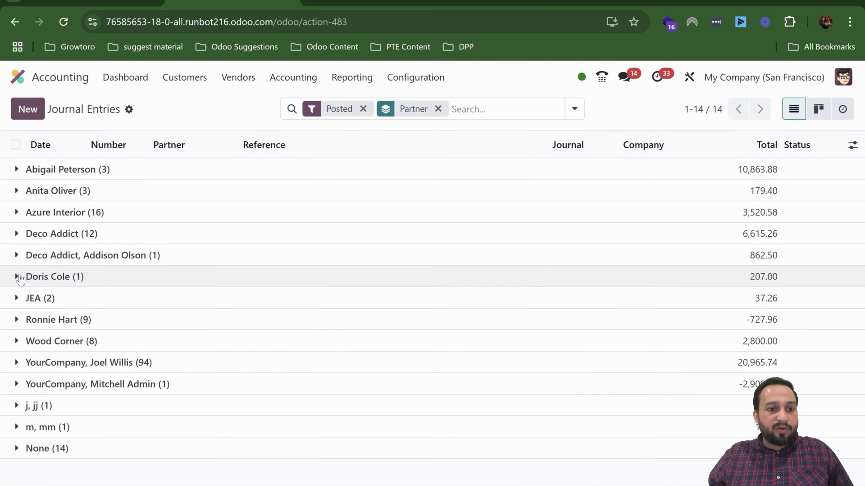
click(16, 276)
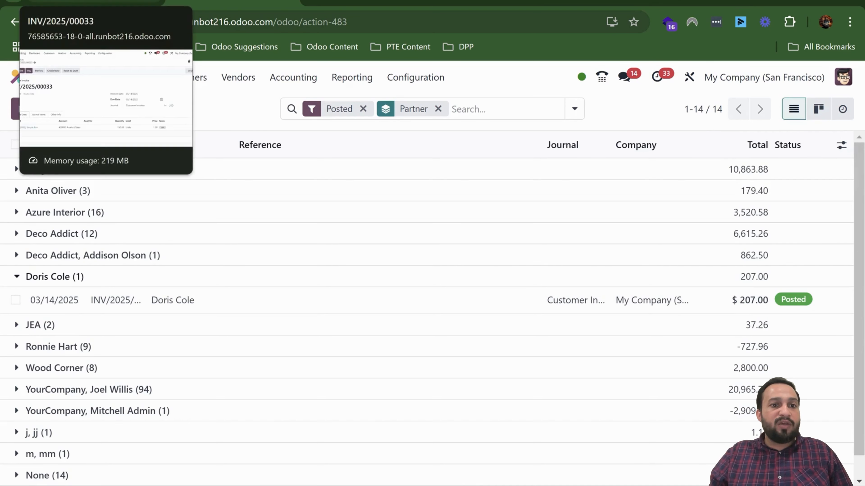
Step: Issue a credit note for the posted invoice with the reason "Quantities are not correct", using the option to reverse and create a new invoice
click(96, 3)
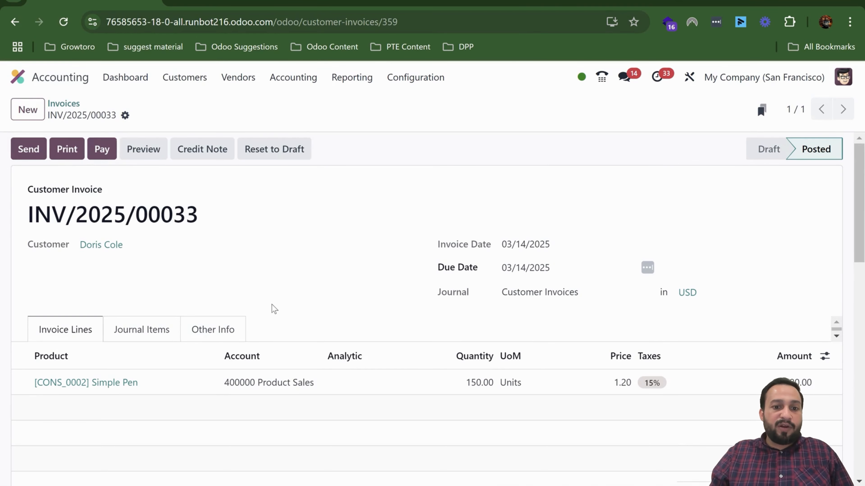
scroll(271, 309, down, 2)
scroll(288, 351, up, 2)
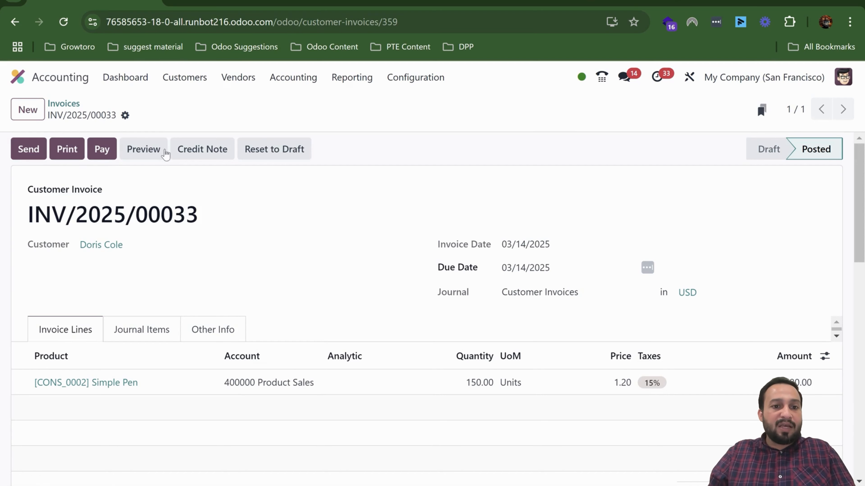
click(204, 149)
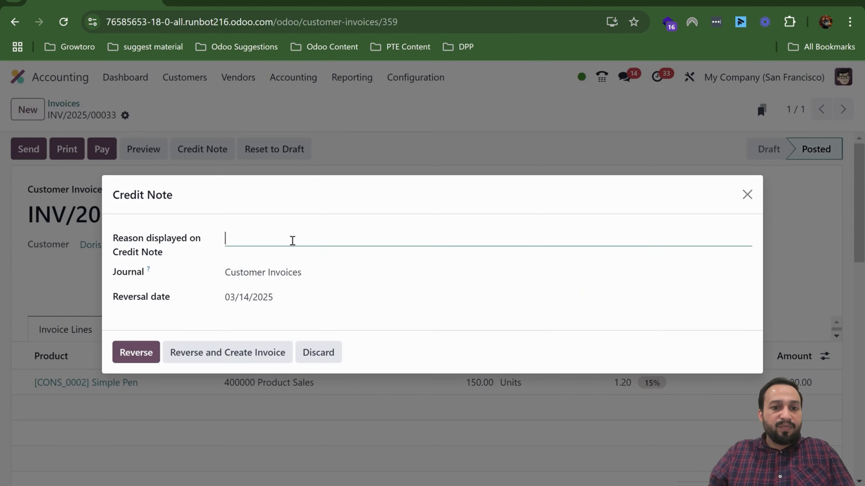
click(292, 236)
text(Q)
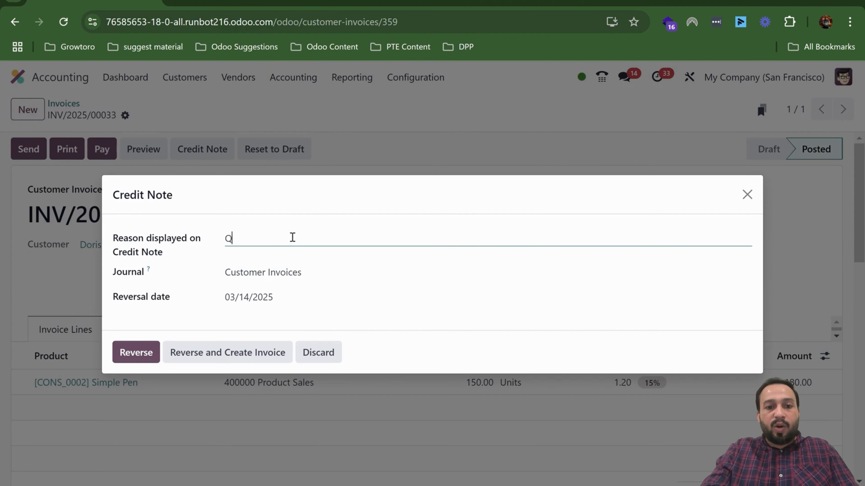
text(uantit)
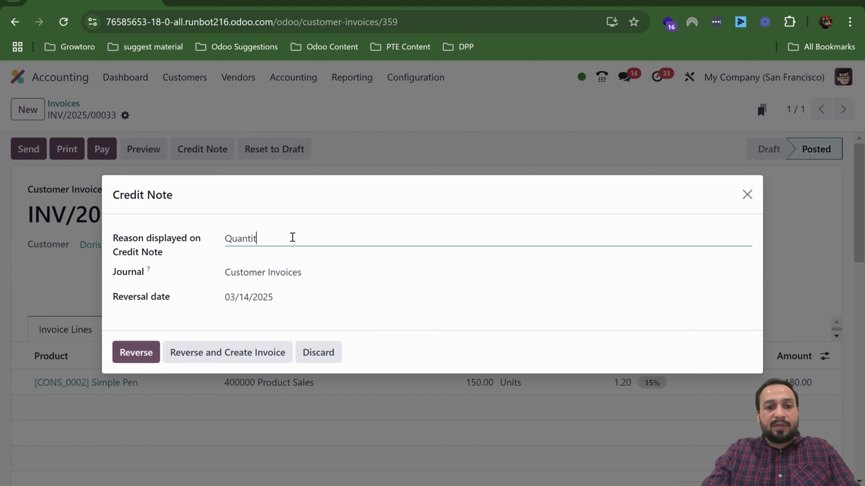
text(ies are not )
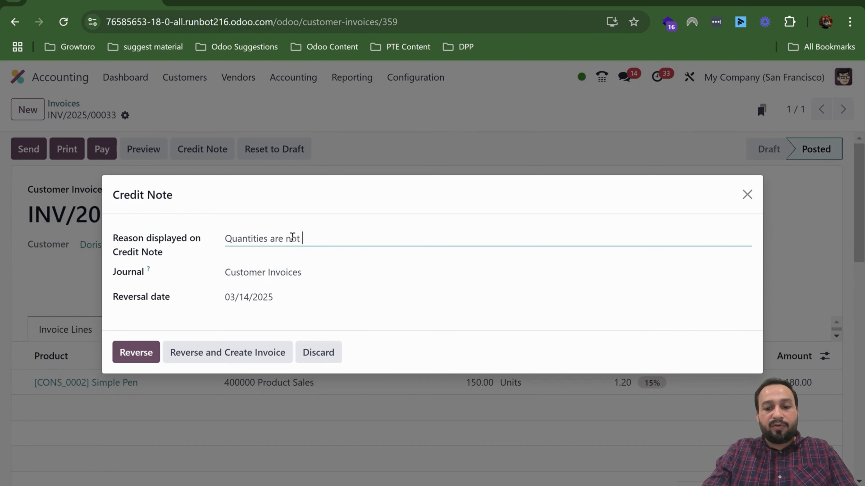
text(correct)
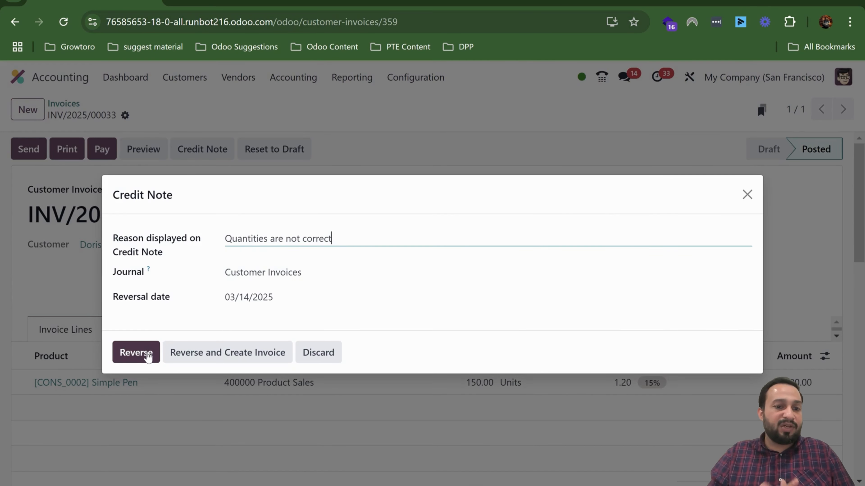
click(248, 358)
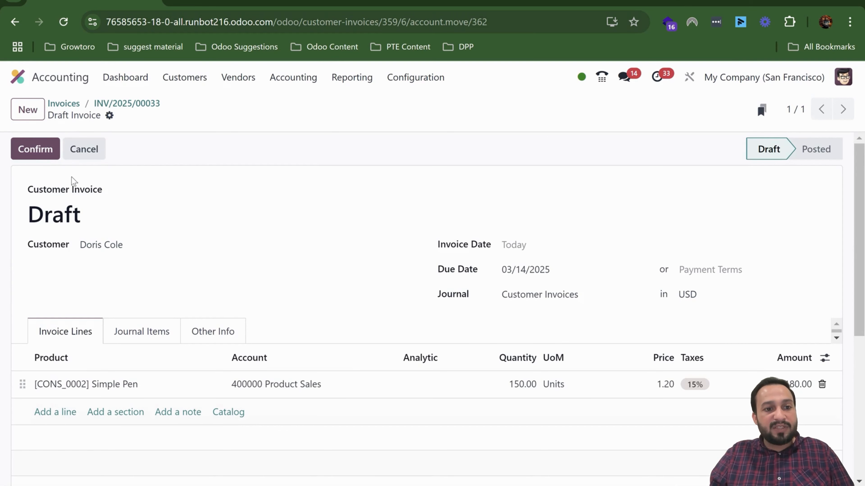
Step: Set the Simple Pen line's quantity to 200 on the replacement draft invoice and confirm it
click(529, 384)
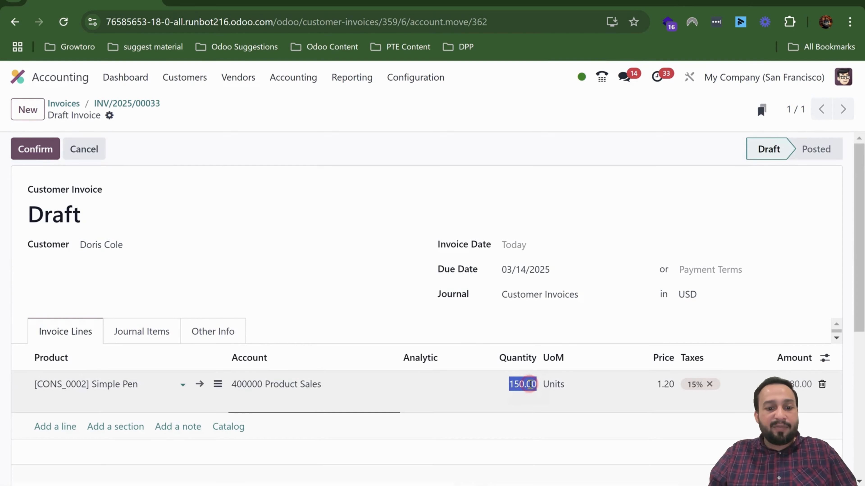
text(200)
key(Tab)
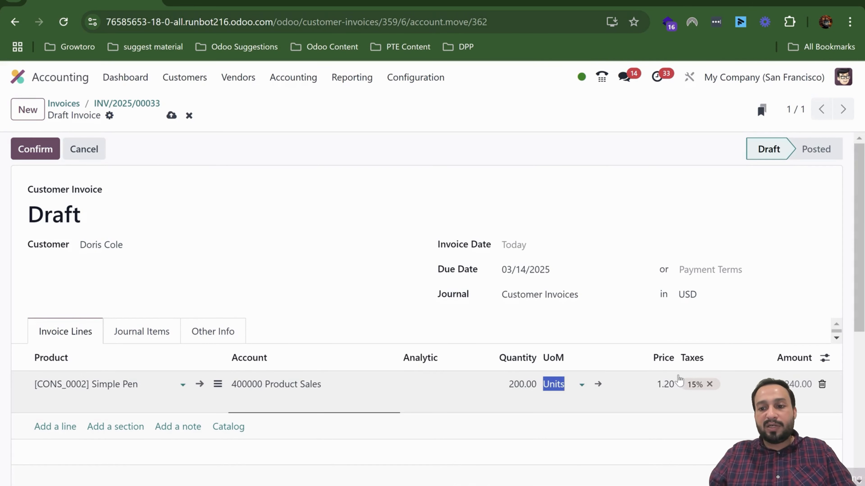
scroll(712, 391, down, 4)
scroll(443, 273, up, 4)
click(34, 150)
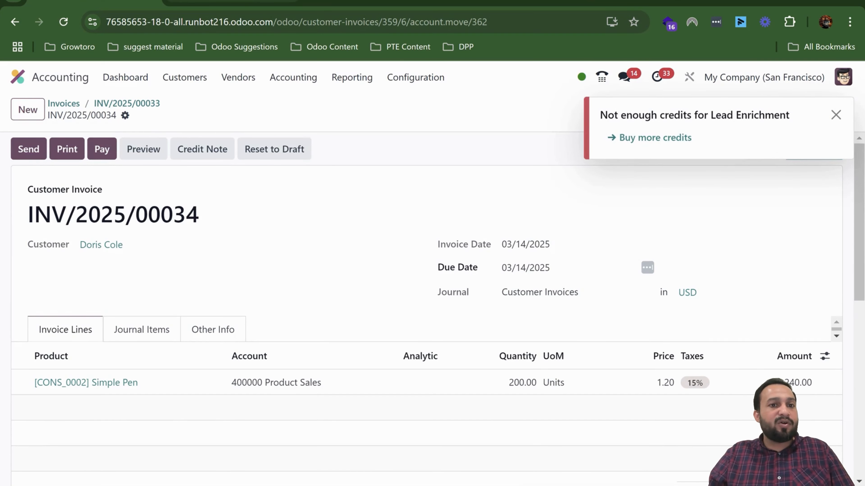
Step: Refresh the Journal Entries list by removing and reapplying the Partner grouping, and expand the invoiced customer's group
click(256, 1)
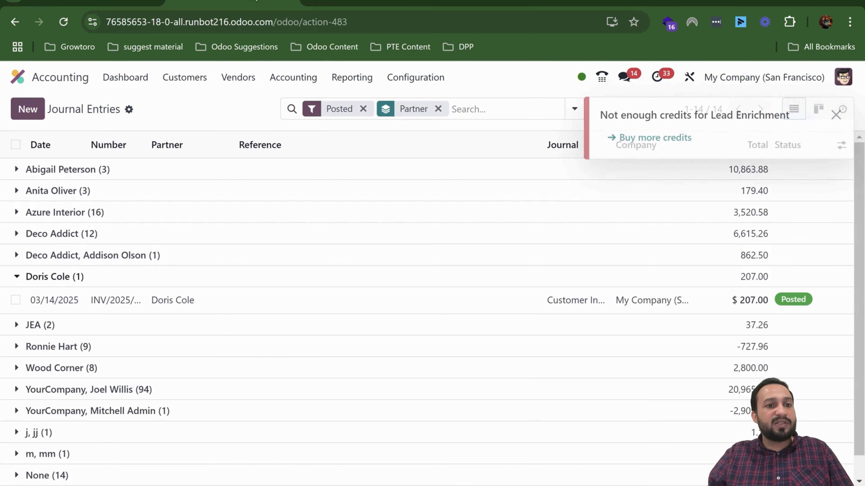
click(438, 108)
click(561, 115)
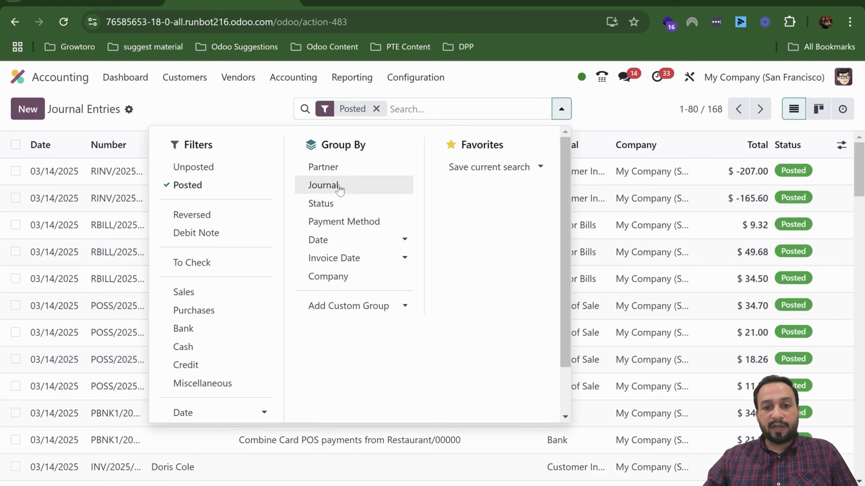
click(360, 166)
click(221, 98)
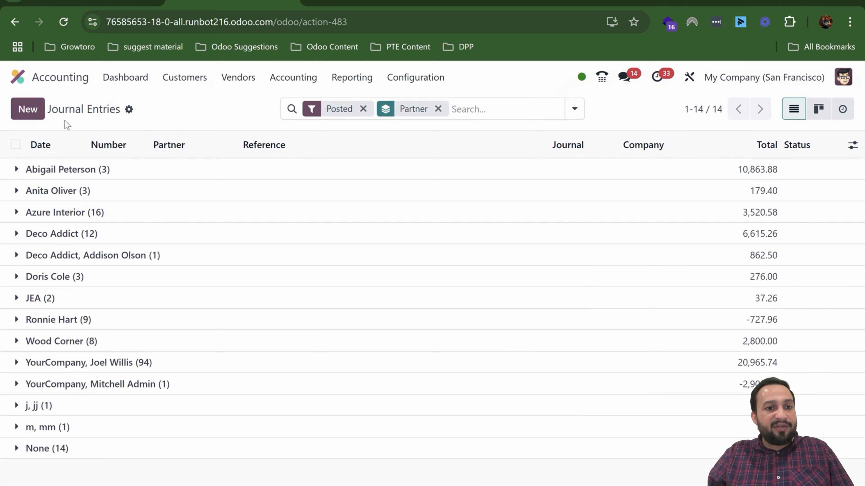
click(17, 191)
click(16, 191)
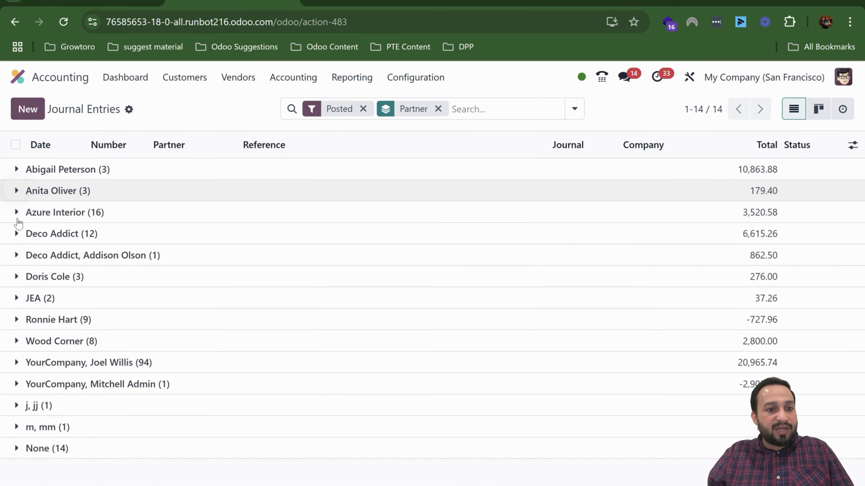
click(16, 277)
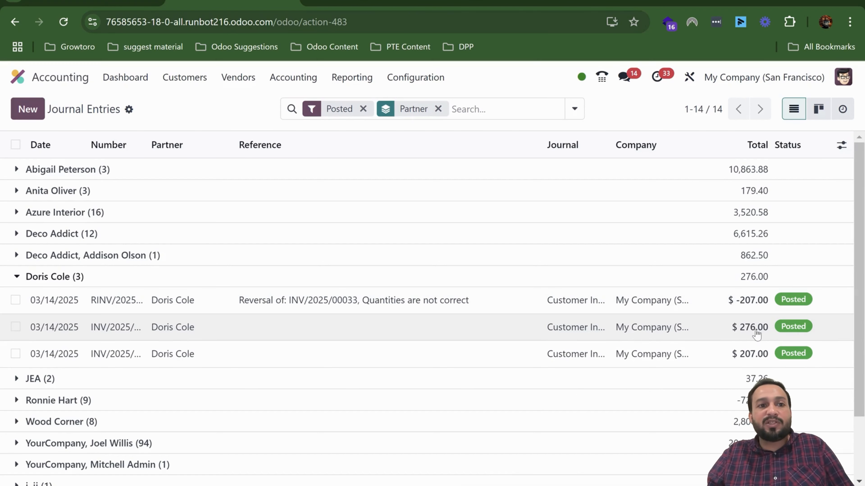
Step: Compare the customer's newest invoice entry with the line amount, tax and total of the replacement invoice
click(756, 328)
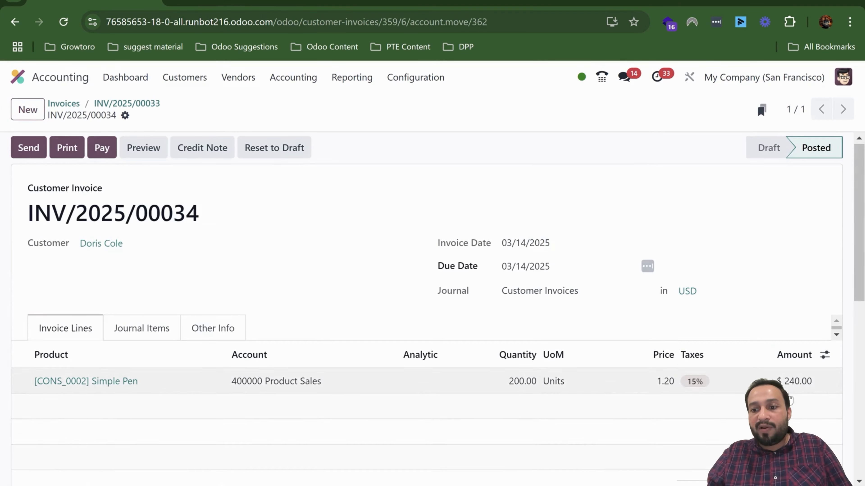
scroll(789, 401, down, 3)
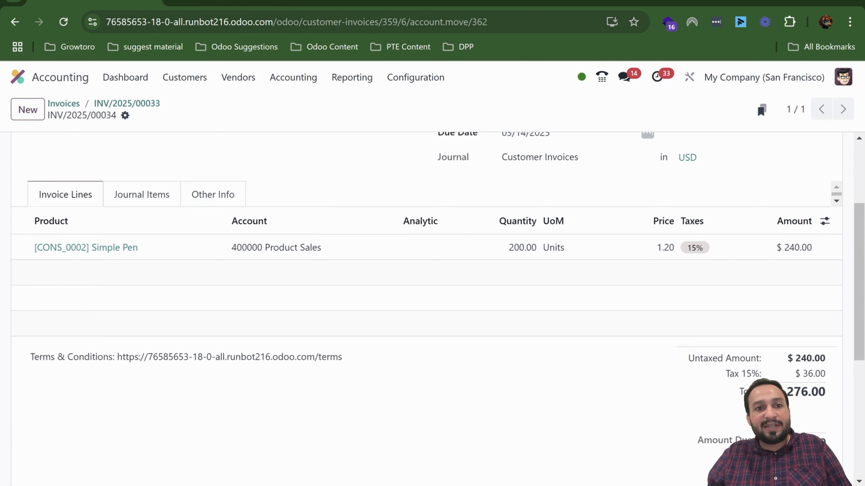
Step: Refresh the Journal Items list by removing and reapplying the Partner grouping, and expand the invoiced customer's group
click(249, 1)
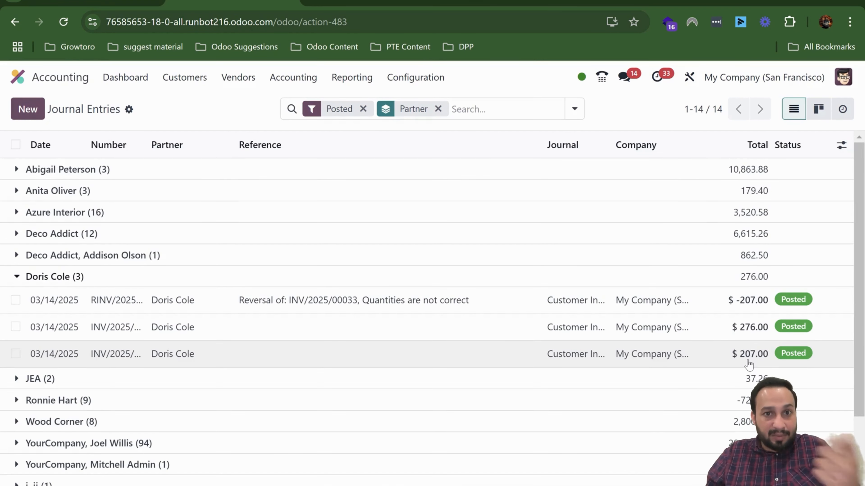
click(361, 2)
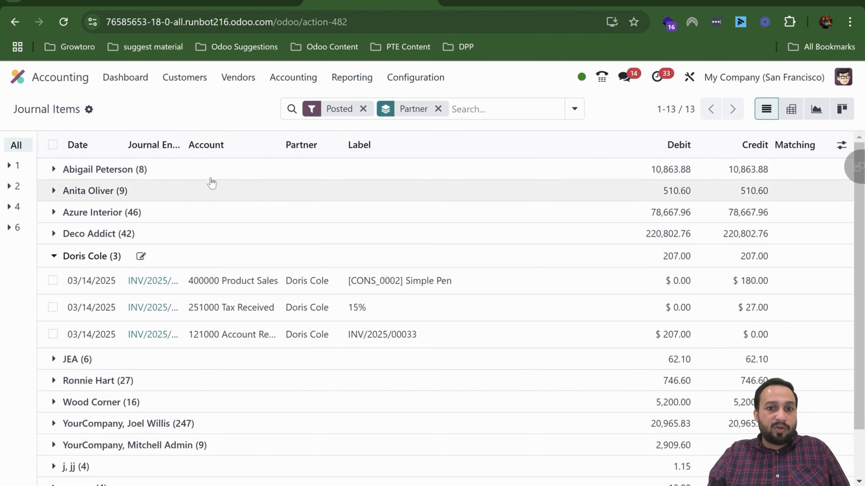
click(439, 109)
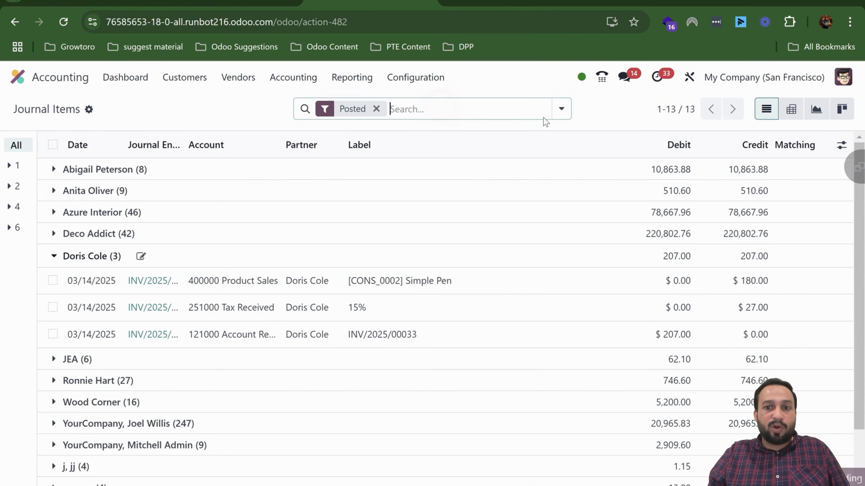
click(562, 109)
click(323, 203)
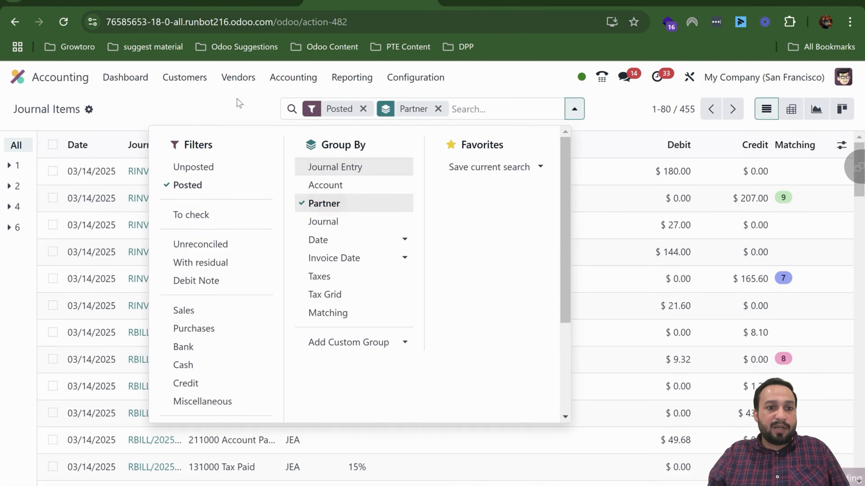
click(219, 108)
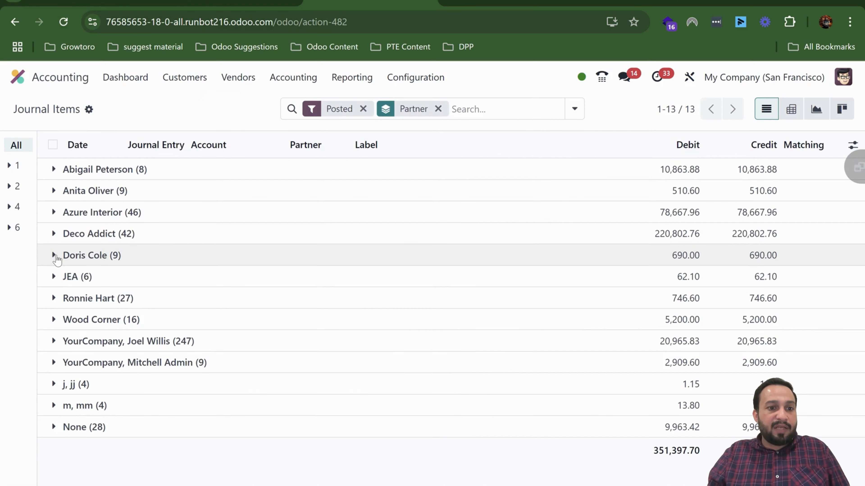
click(53, 255)
Step: Widen the Journal Entry column and compare the debits and credits of the customer's credit note, replacement invoice and original invoice
scroll(357, 332, down, 3)
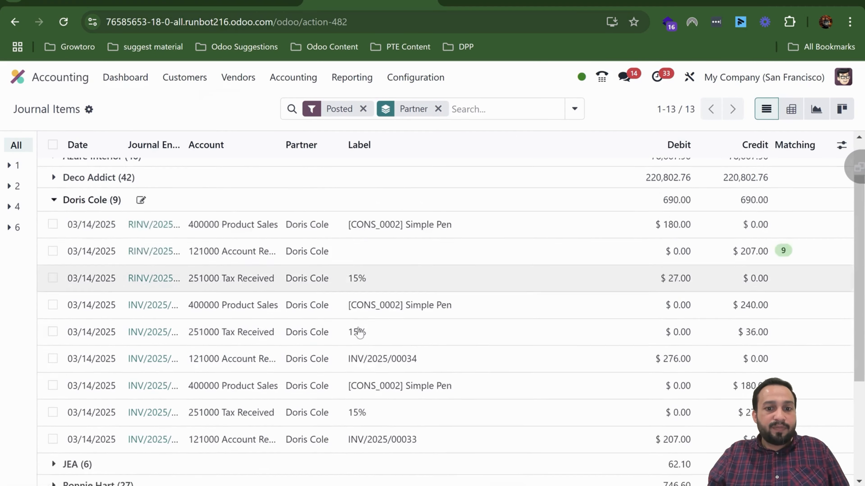
scroll(376, 358, up, 2)
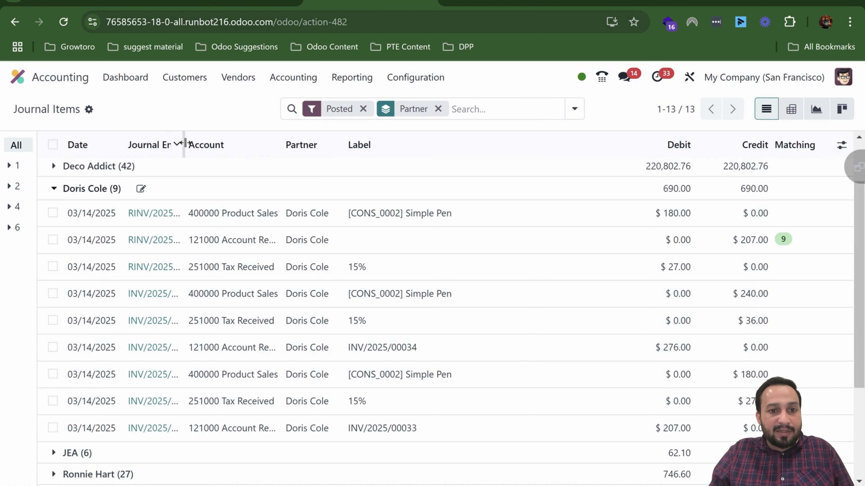
drag(183, 145, 311, 154)
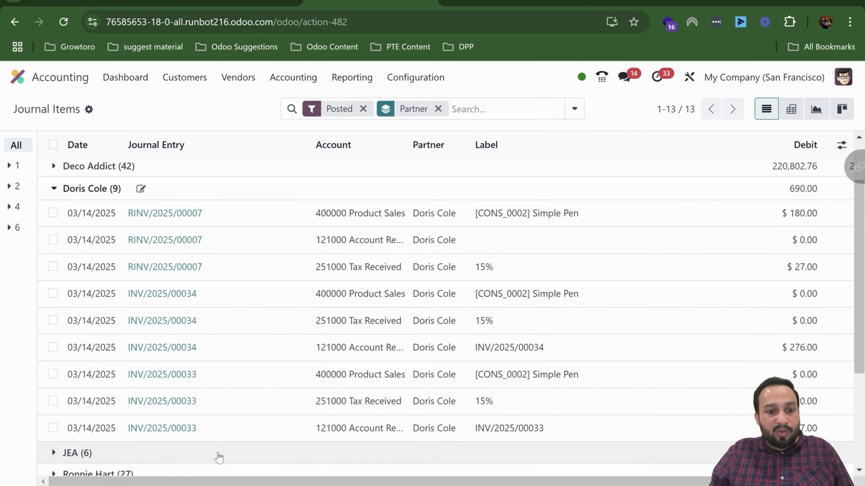
drag(255, 484, 363, 483)
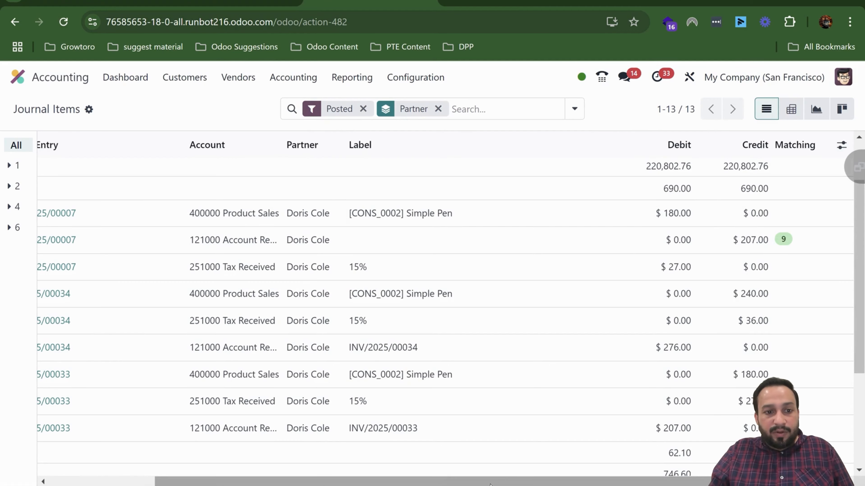
drag(490, 484, 424, 477)
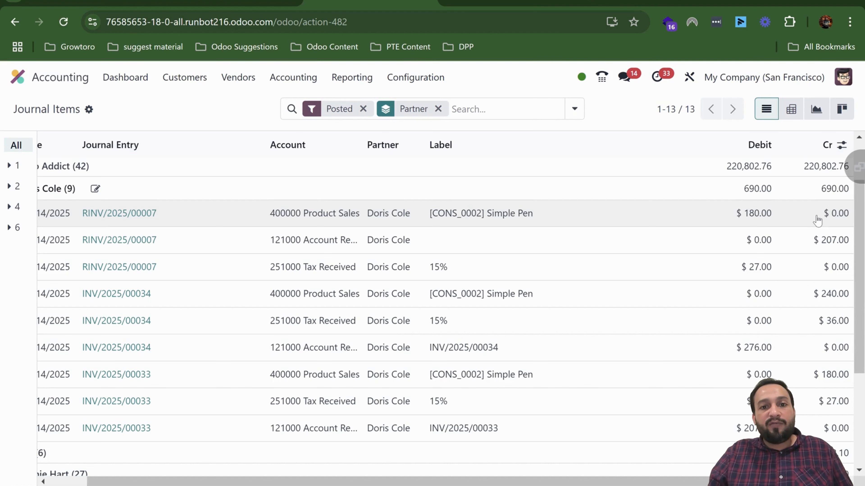
Step: Open the General Ledger report and filter it to the Customer Invoices journal
click(354, 78)
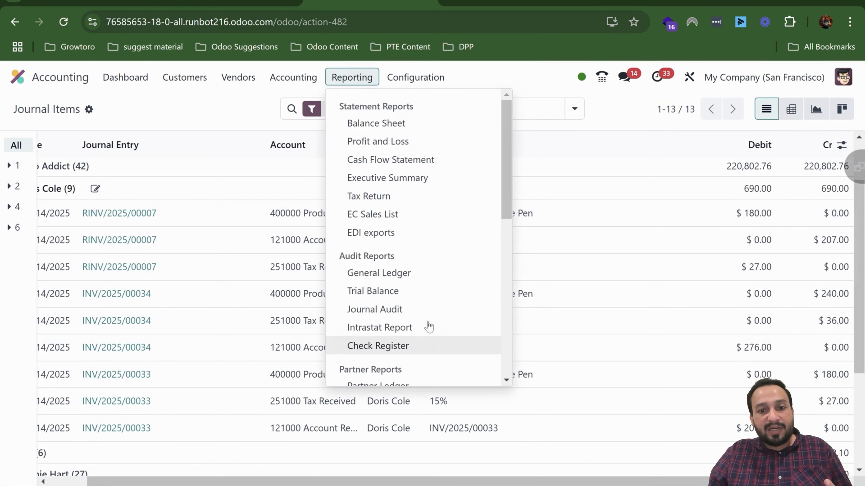
click(414, 273)
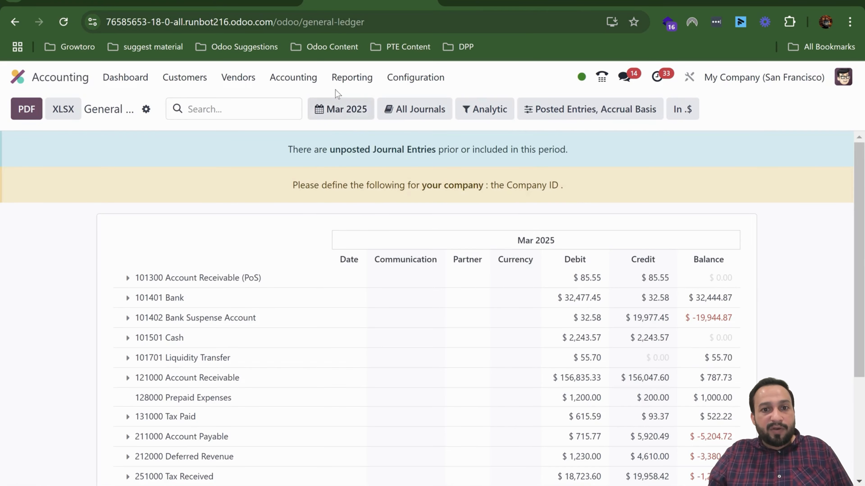
click(352, 77)
click(94, 284)
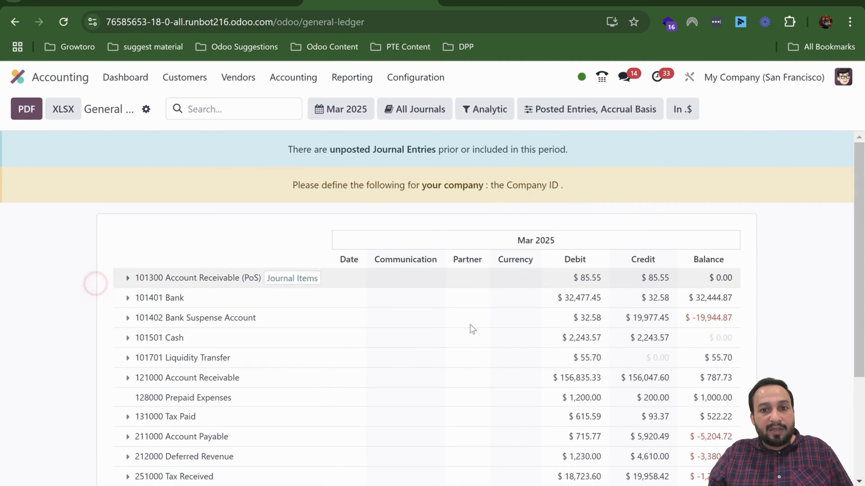
click(449, 115)
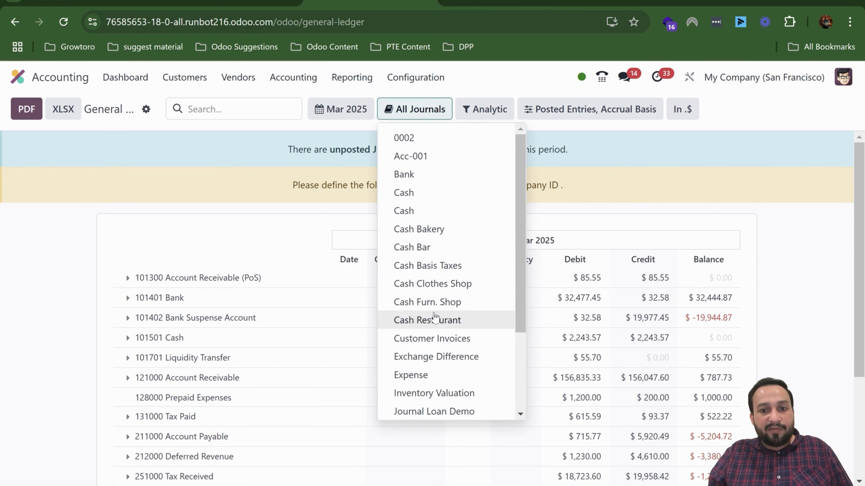
click(468, 341)
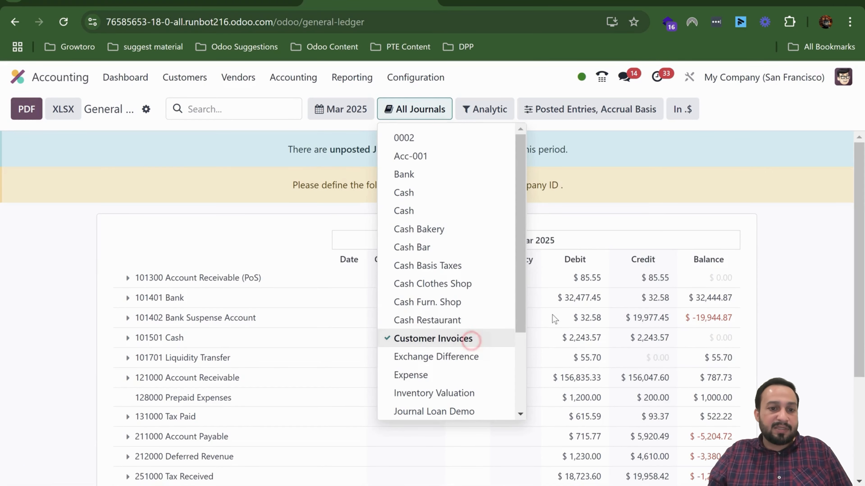
click(47, 284)
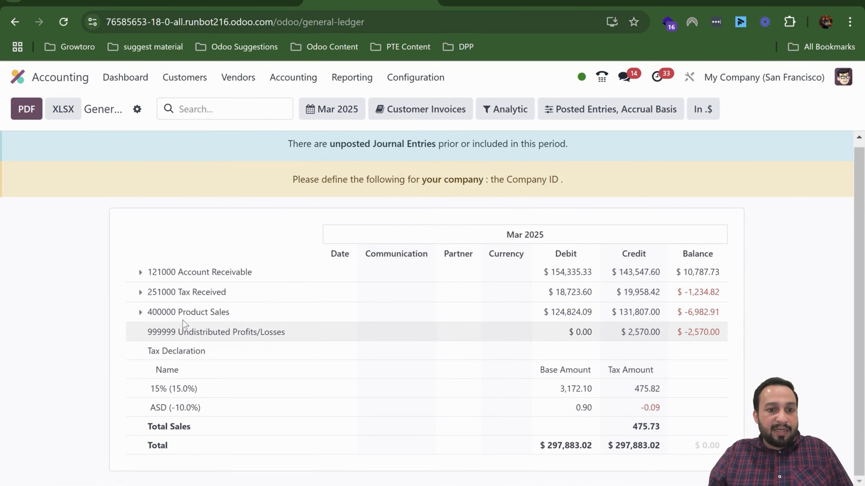
Step: Expand 121000 Account Receivable in the ledger and highlight the debit amount of the customer's original invoice
click(141, 273)
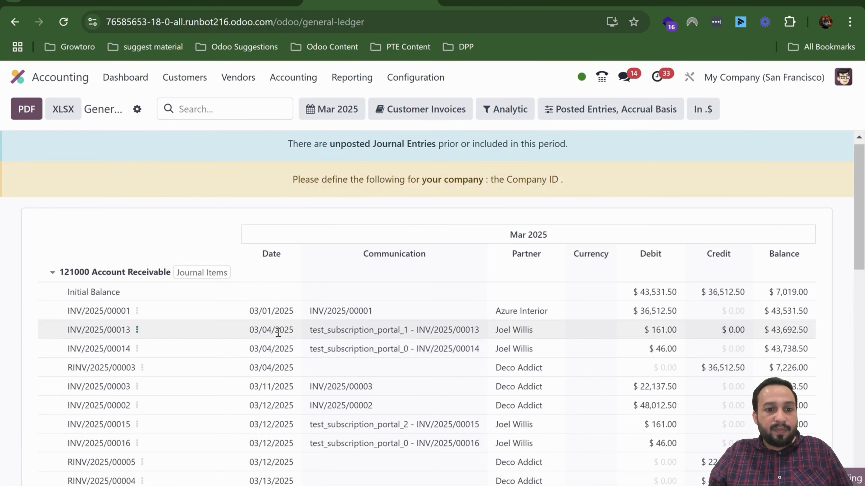
scroll(277, 332, down, 10)
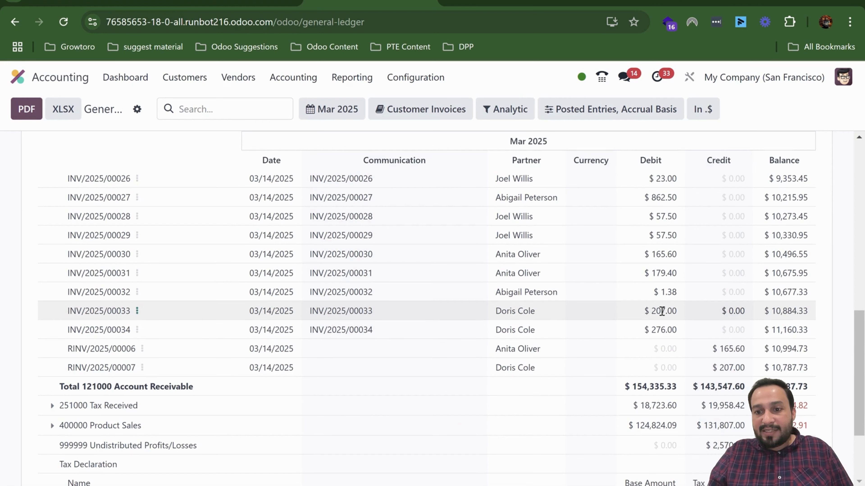
drag(676, 310, 649, 312)
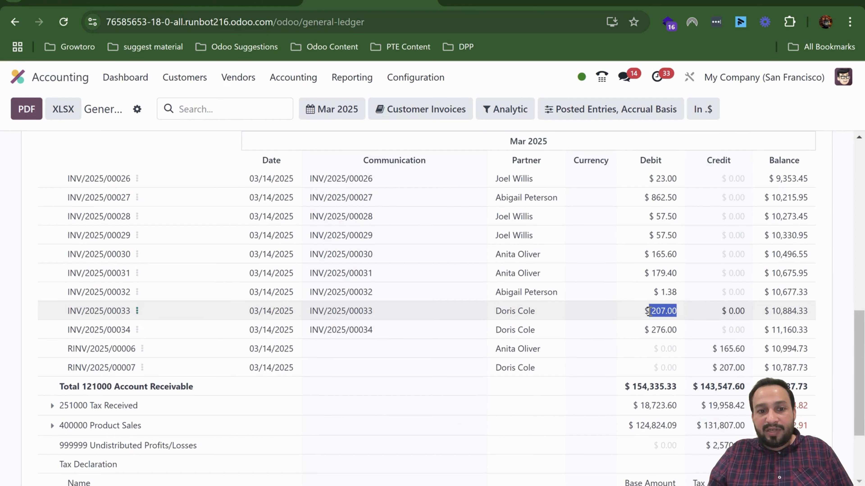